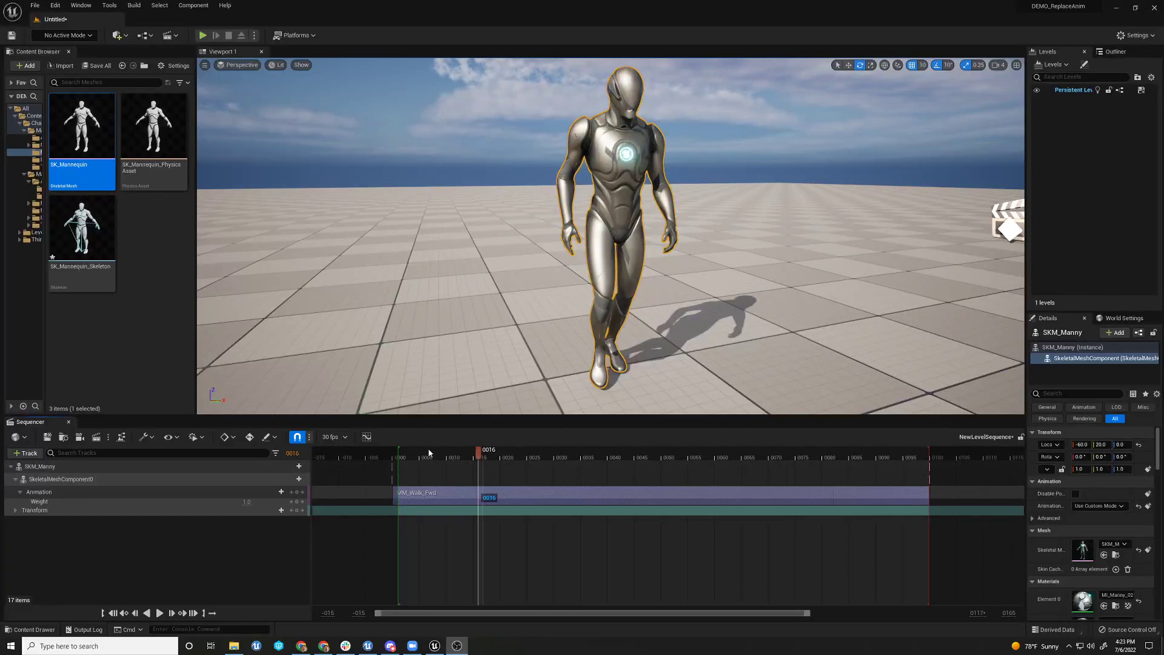
# Bake the SKM_Manny walk animation on SkeletalMeshComponent0 to the CR_Mannequin_Body control rig using the default baking options
pyautogui.moveTo(428, 449); pyautogui.dragTo(491, 452)
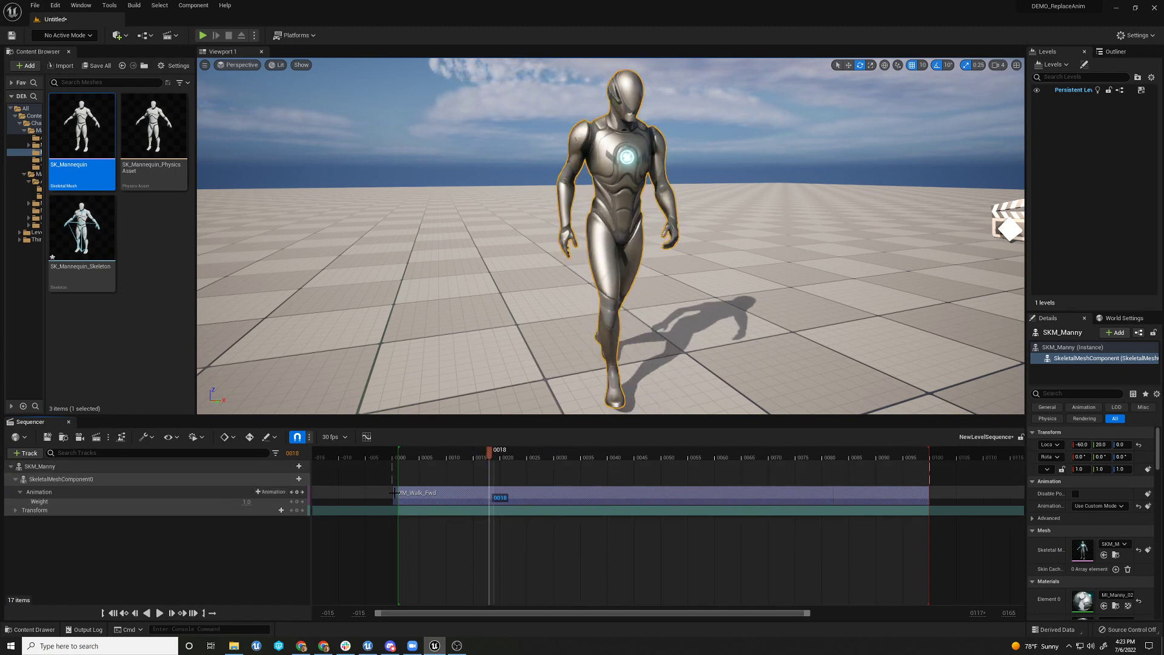
pyautogui.moveTo(473, 452); pyautogui.dragTo(590, 466)
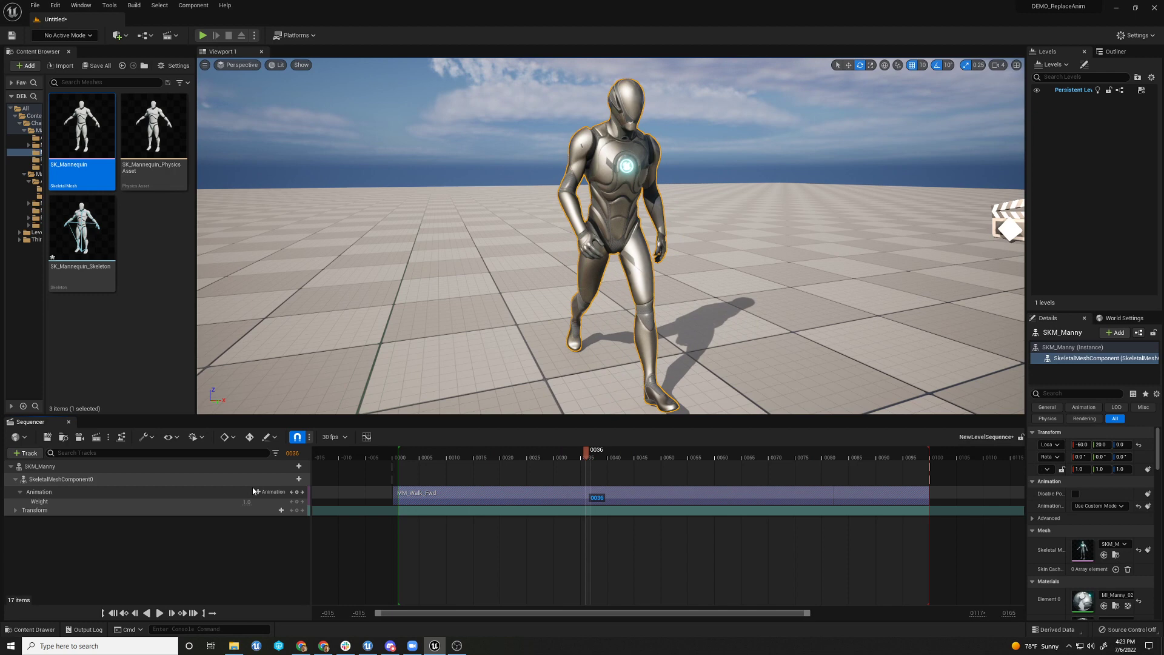
pyautogui.rightClick(224, 478)
pyautogui.moveTo(285, 329)
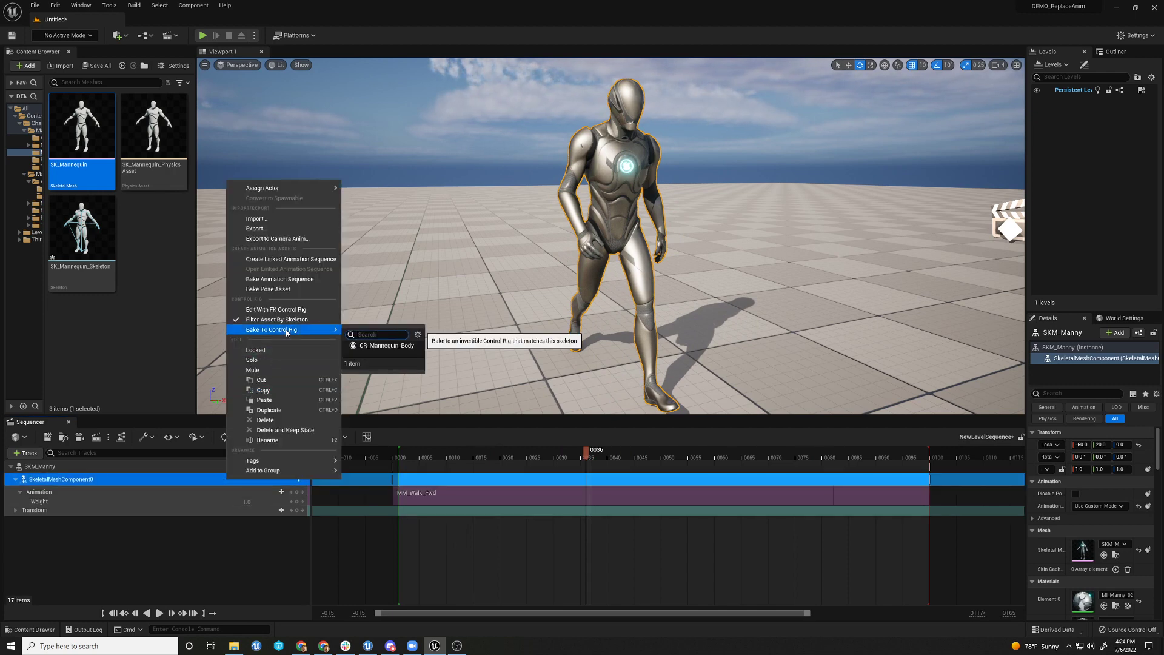
pyautogui.click(386, 346)
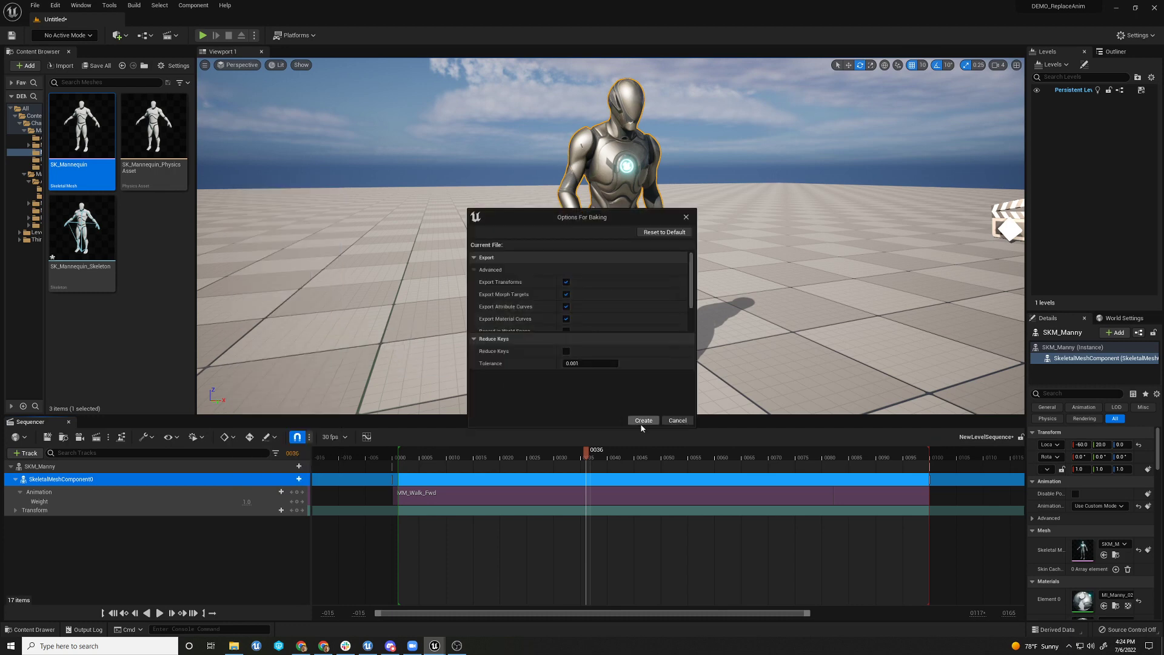
pyautogui.click(643, 421)
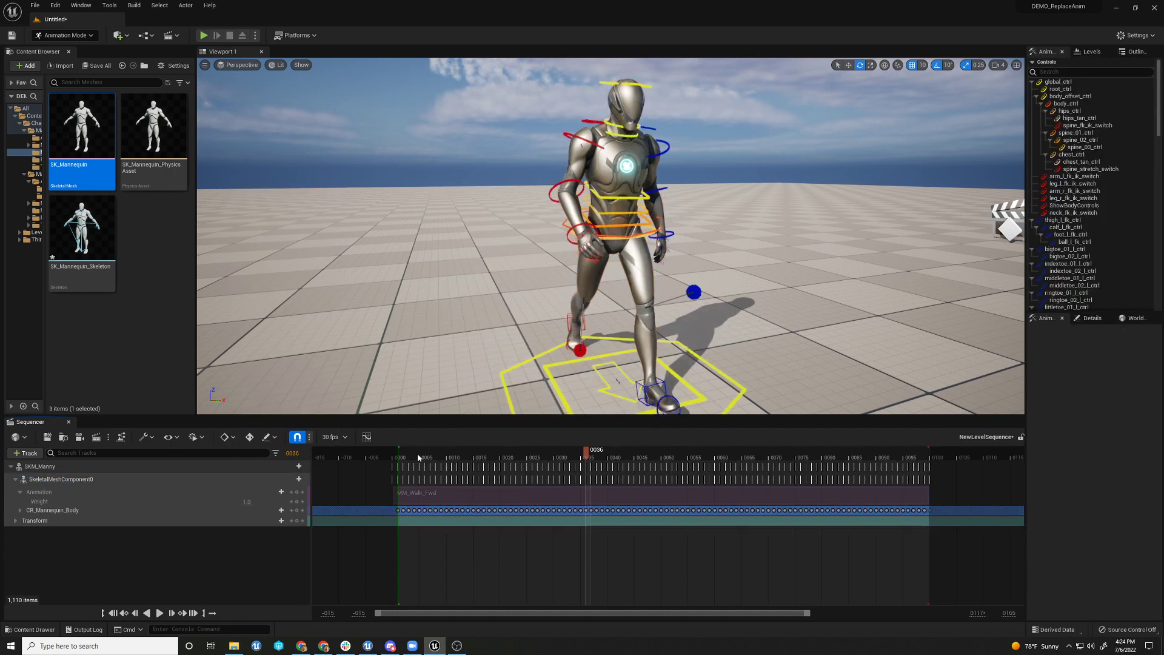
# Add an Additive section to the CR_Mannequin_Body track at the start frame, frame 1
pyautogui.moveTo(418, 457); pyautogui.dragTo(457, 456)
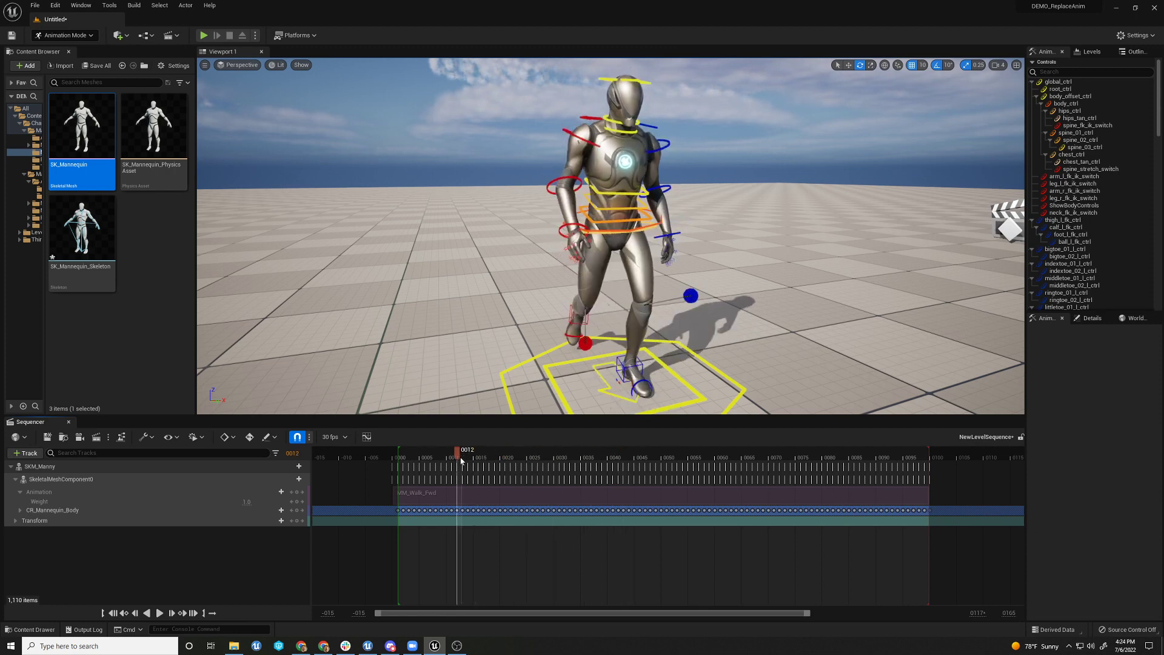
pyautogui.click(20, 510)
pyautogui.click(20, 510)
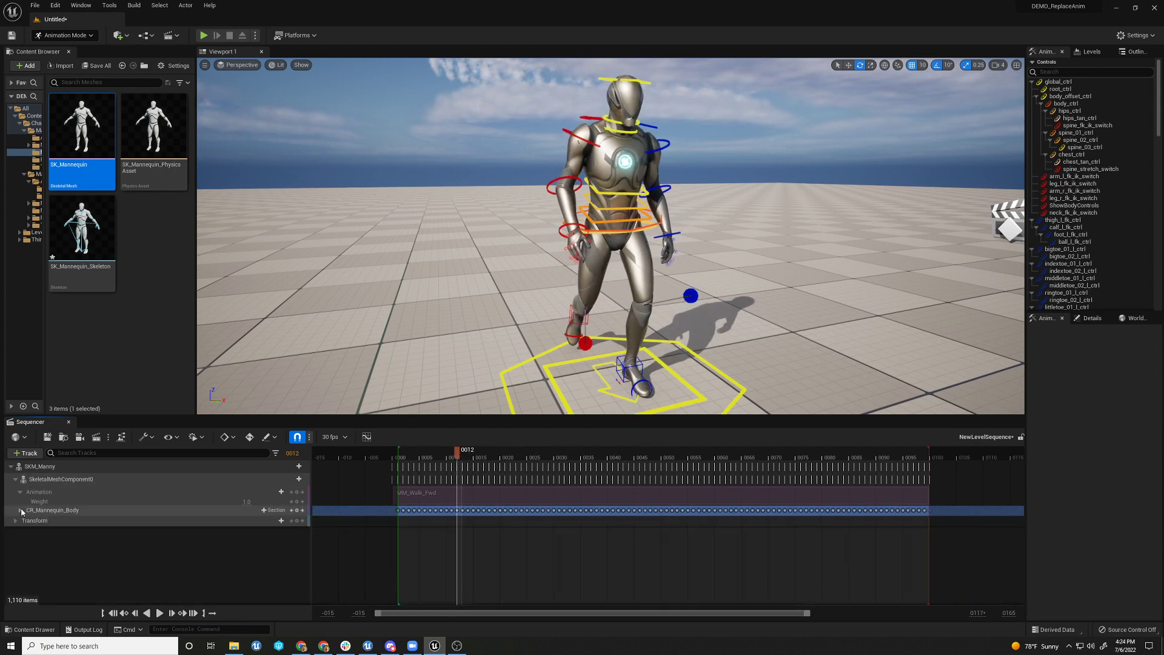
pyautogui.click(113, 613)
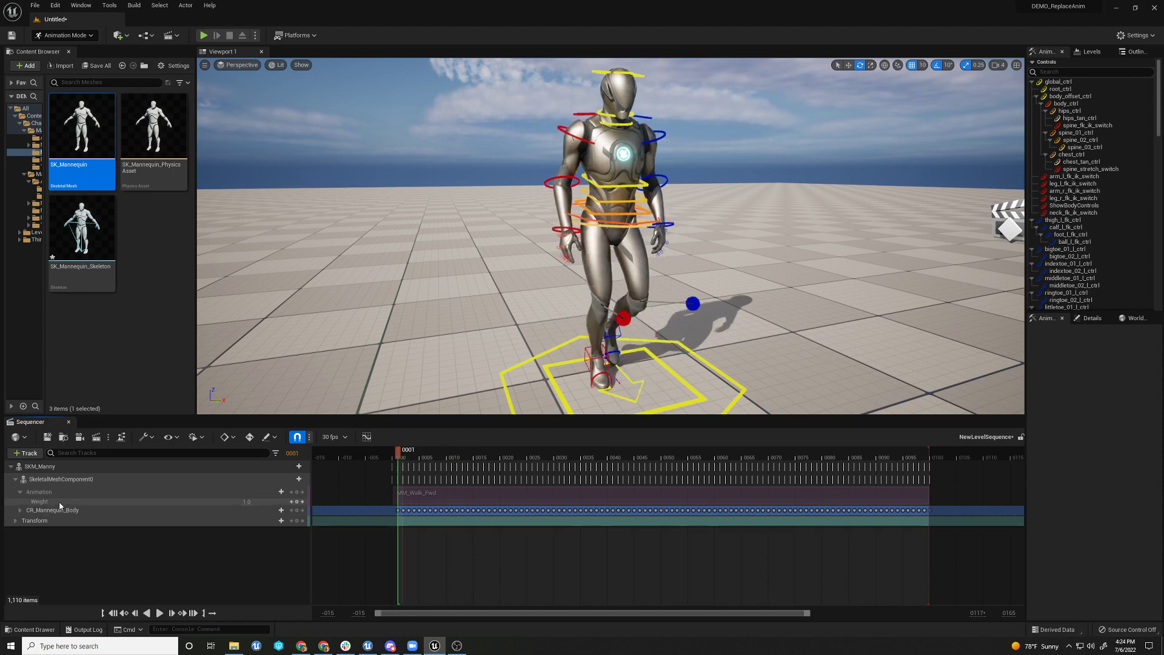
pyautogui.click(273, 510)
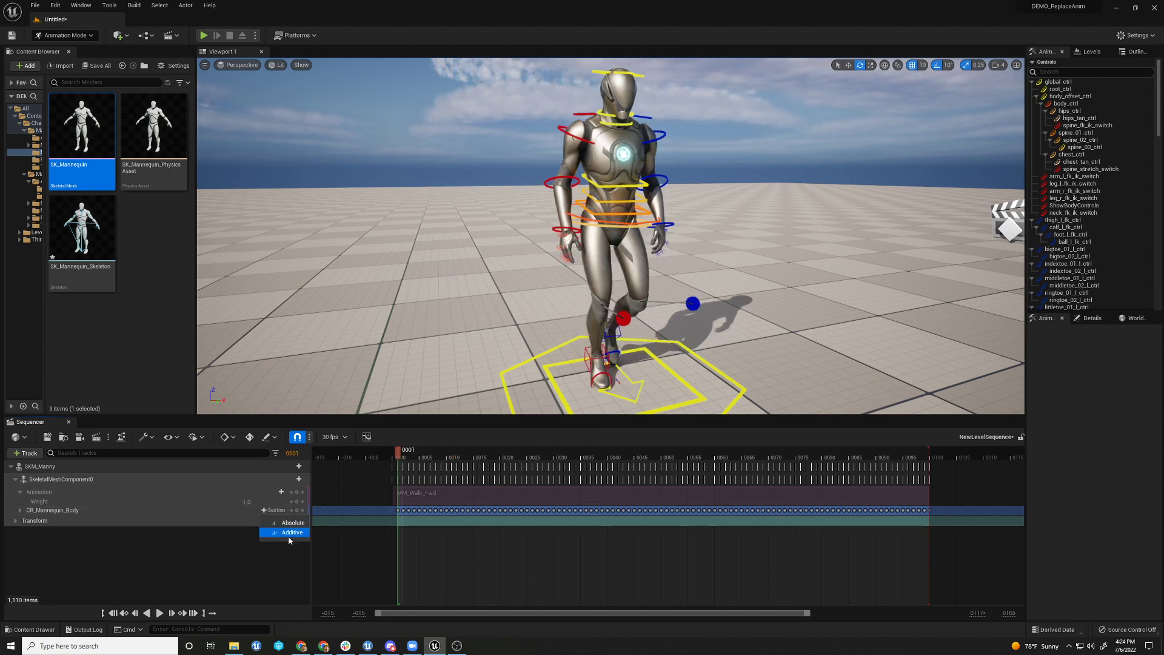
pyautogui.click(291, 532)
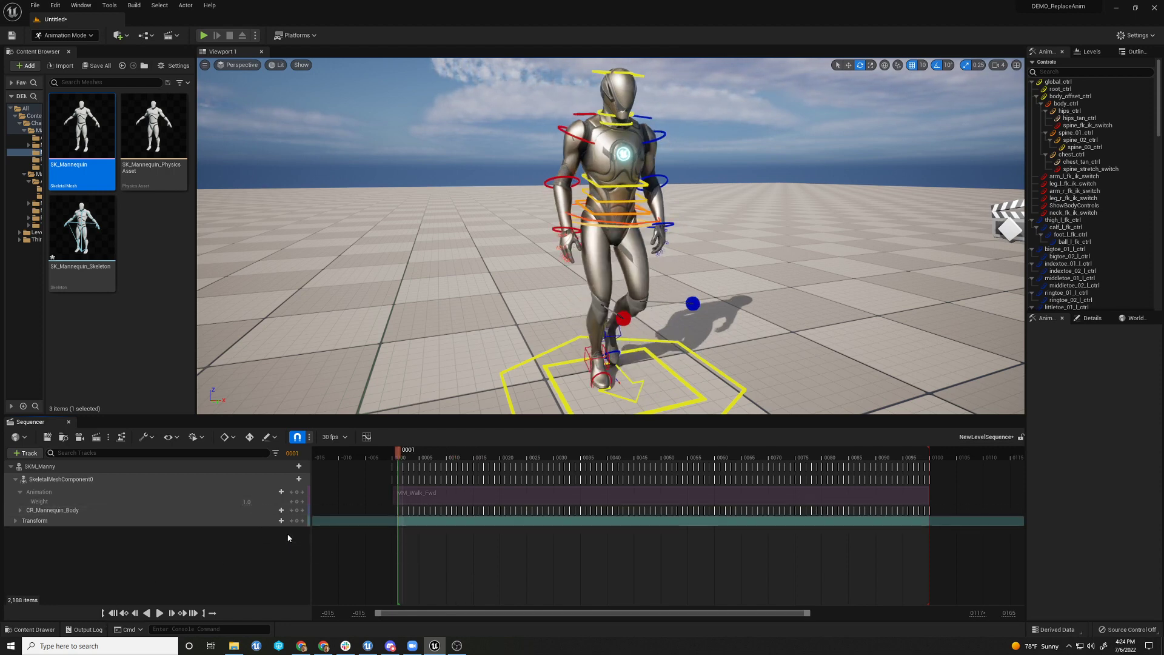
# Rename the baked section under the CR_Mannequin_Body track as CR_Mannequin_Body_source and collapse it
pyautogui.click(21, 511)
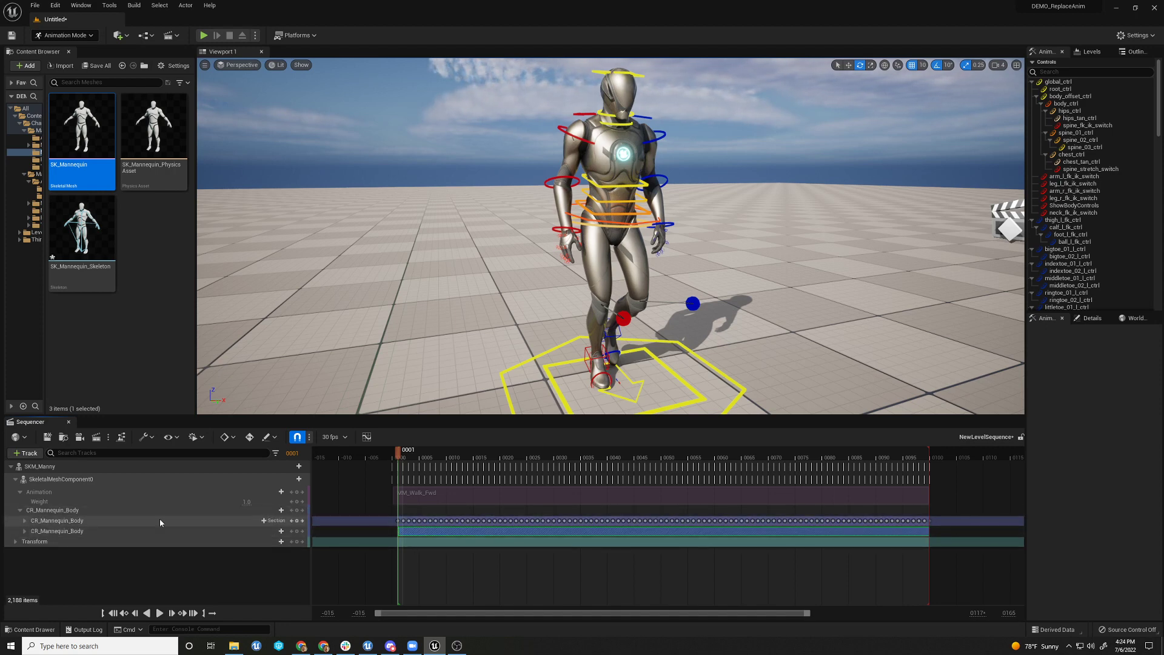
pyautogui.doubleClick(59, 523)
pyautogui.doubleClick(81, 520)
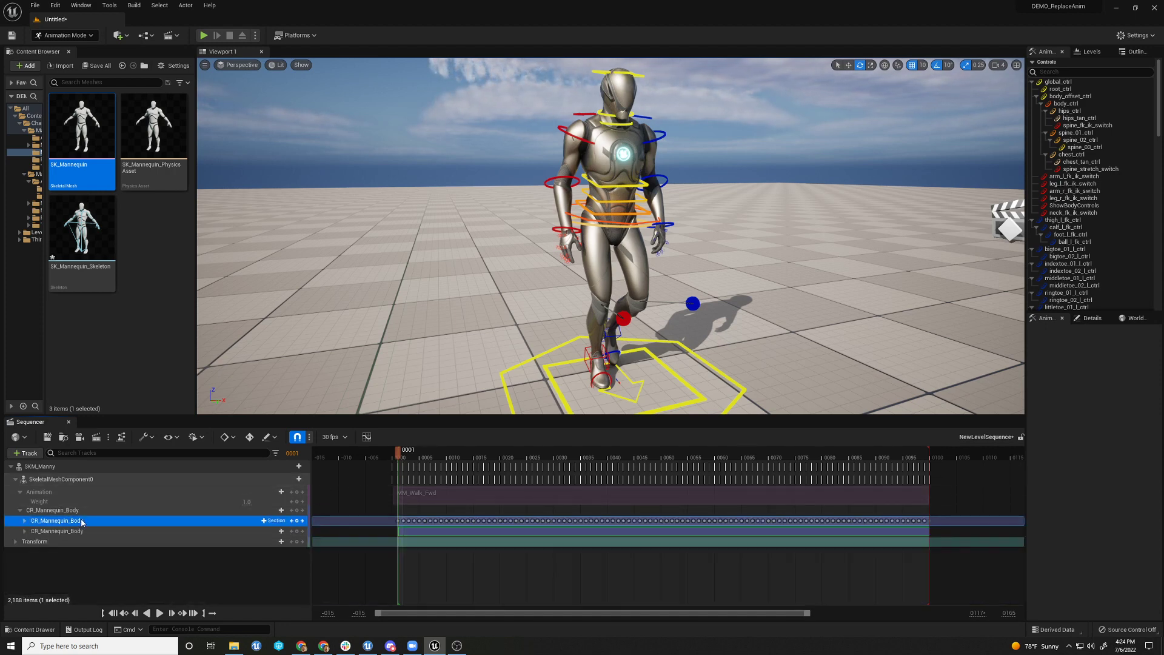
pyautogui.doubleClick(74, 521)
pyautogui.click(76, 521)
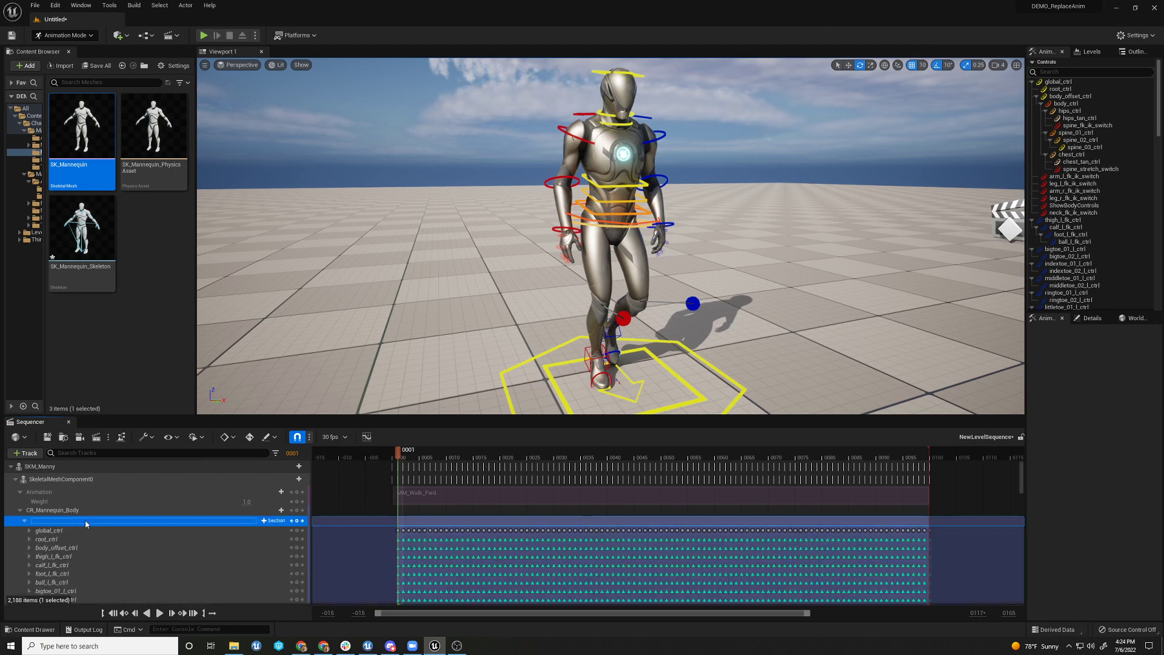
pyautogui.click(88, 522)
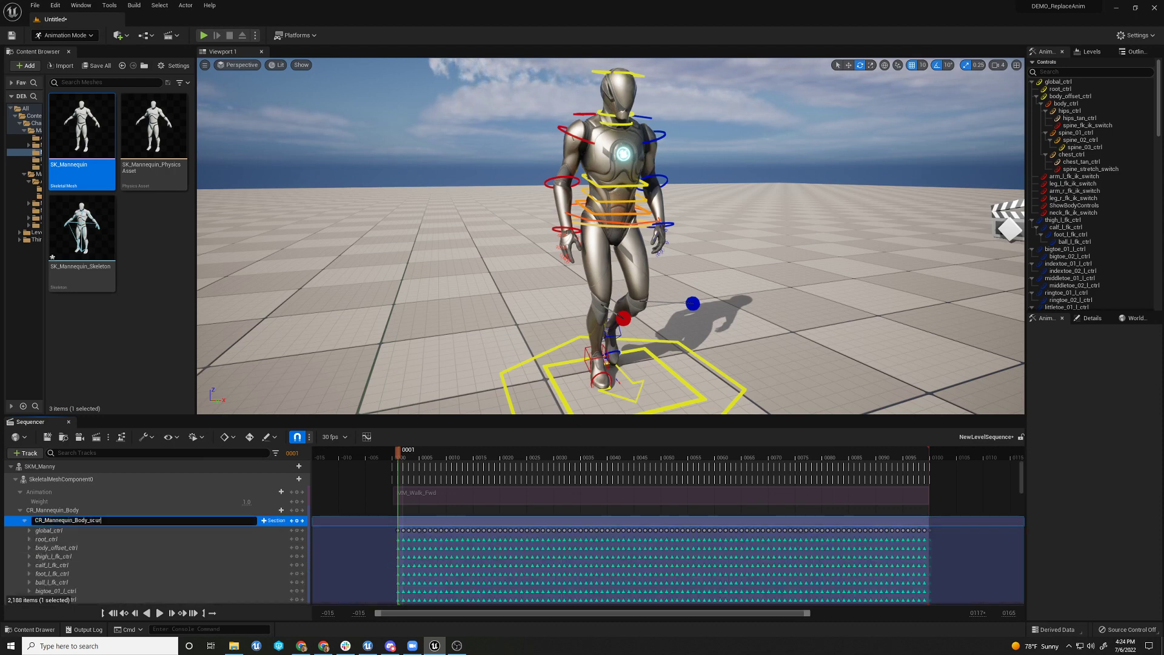
pyautogui.press('Return')
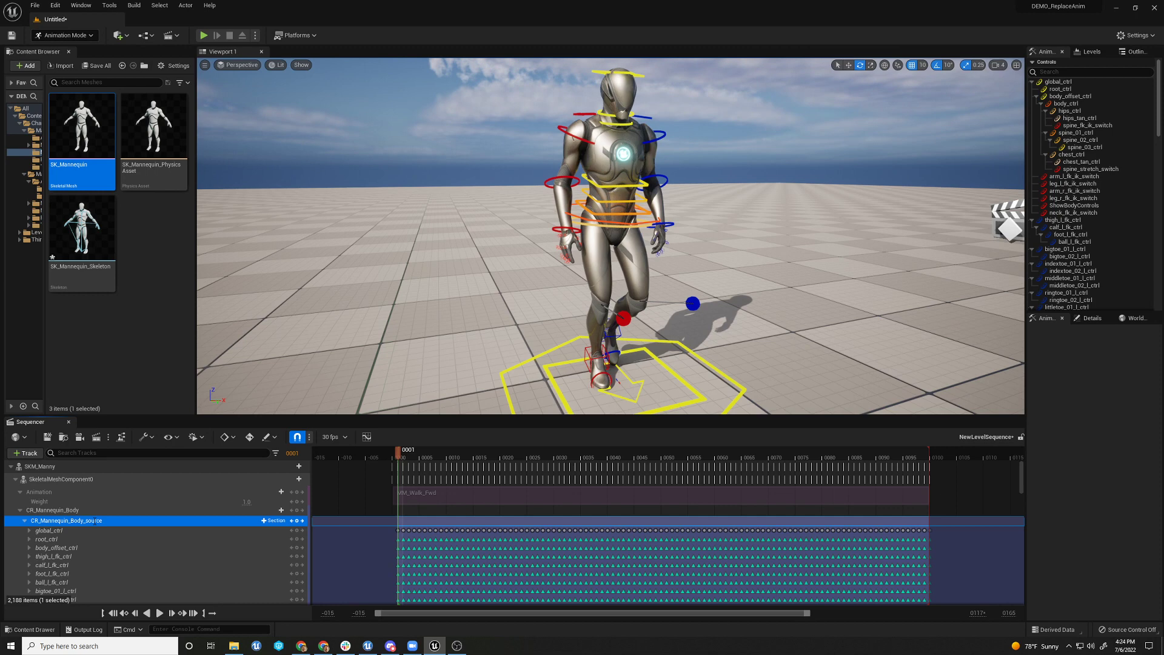
pyautogui.click(24, 521)
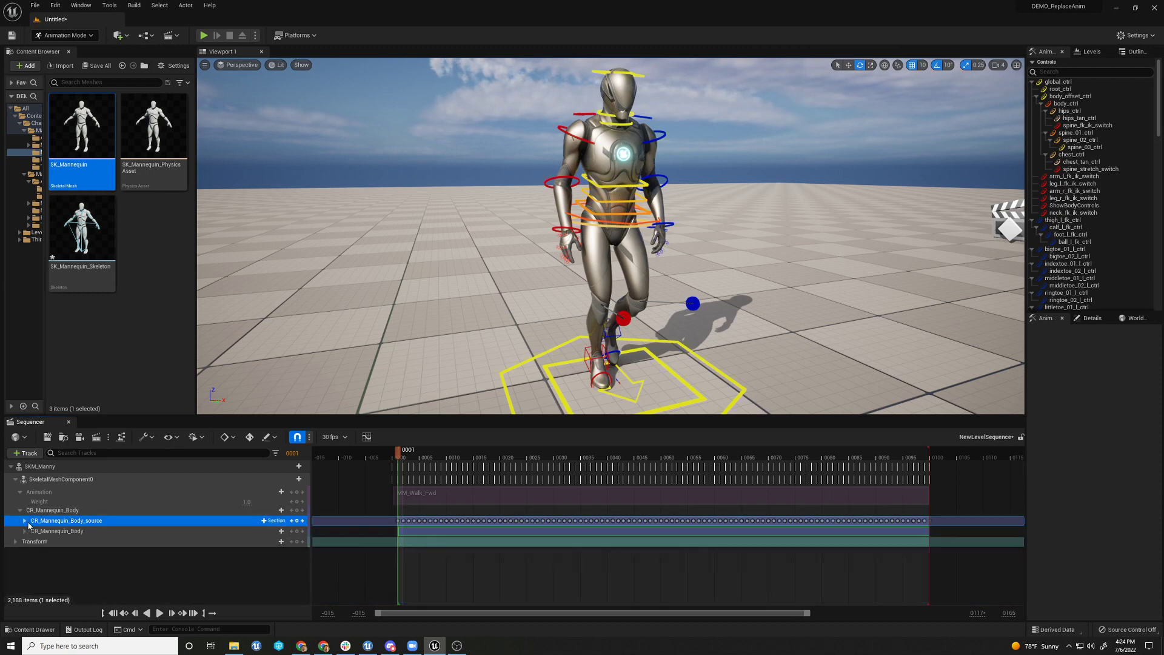
# Rename the new additive section as CR_Mannequin_Body_ADD
pyautogui.click(81, 532)
pyautogui.doubleClick(81, 532)
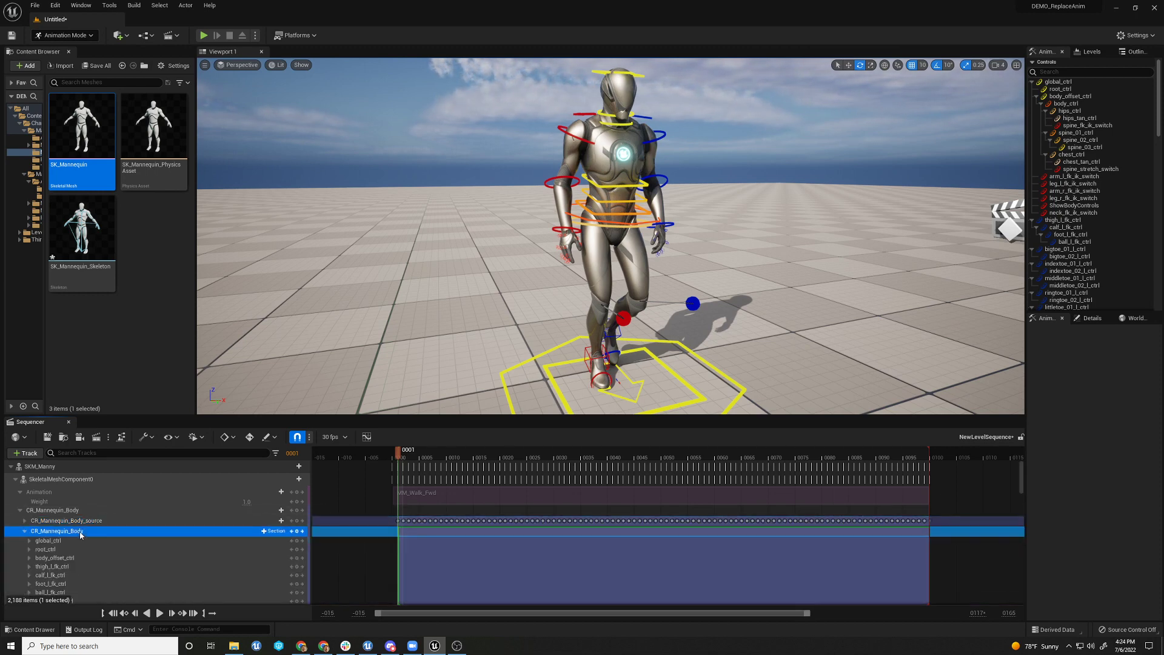
pyautogui.click(81, 532)
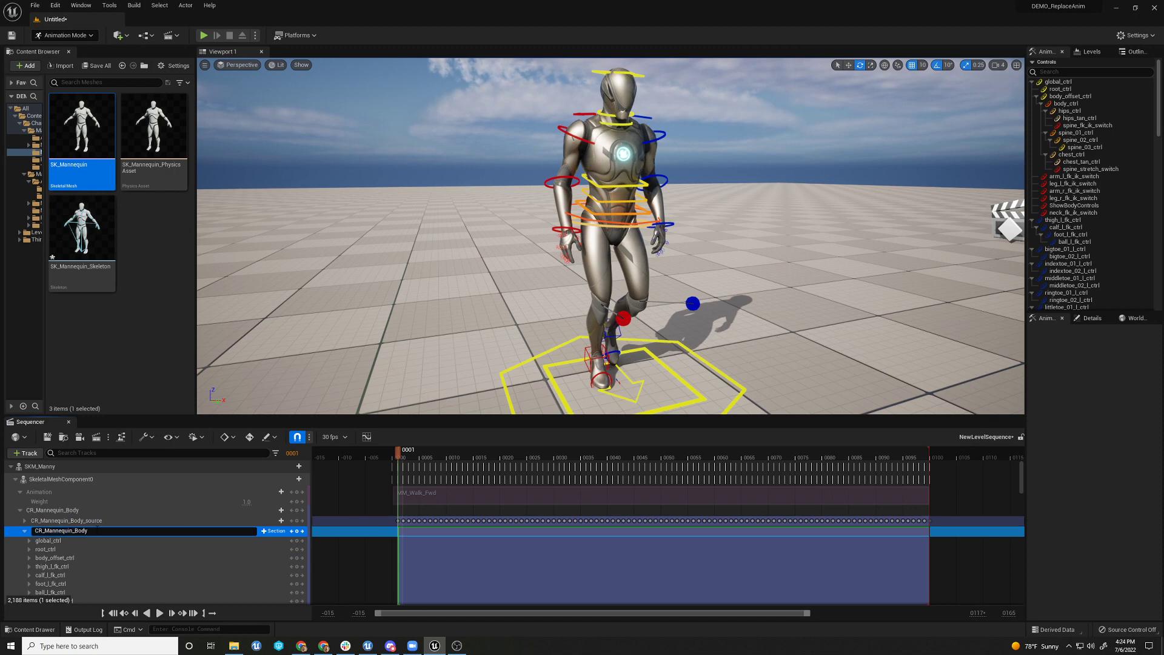
pyautogui.write('_ADD')
pyautogui.press('Return')
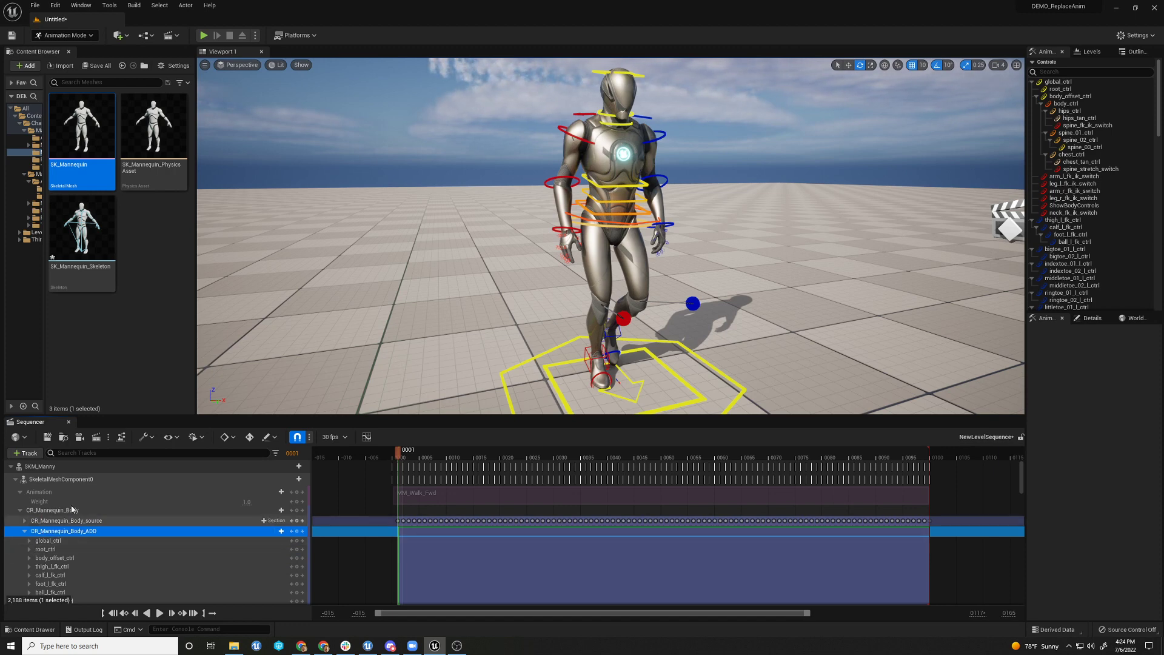
# Filter the tracks by "head" and key the additive section's head_ctrl at frame 1
pyautogui.click(94, 453)
pyautogui.write('head')
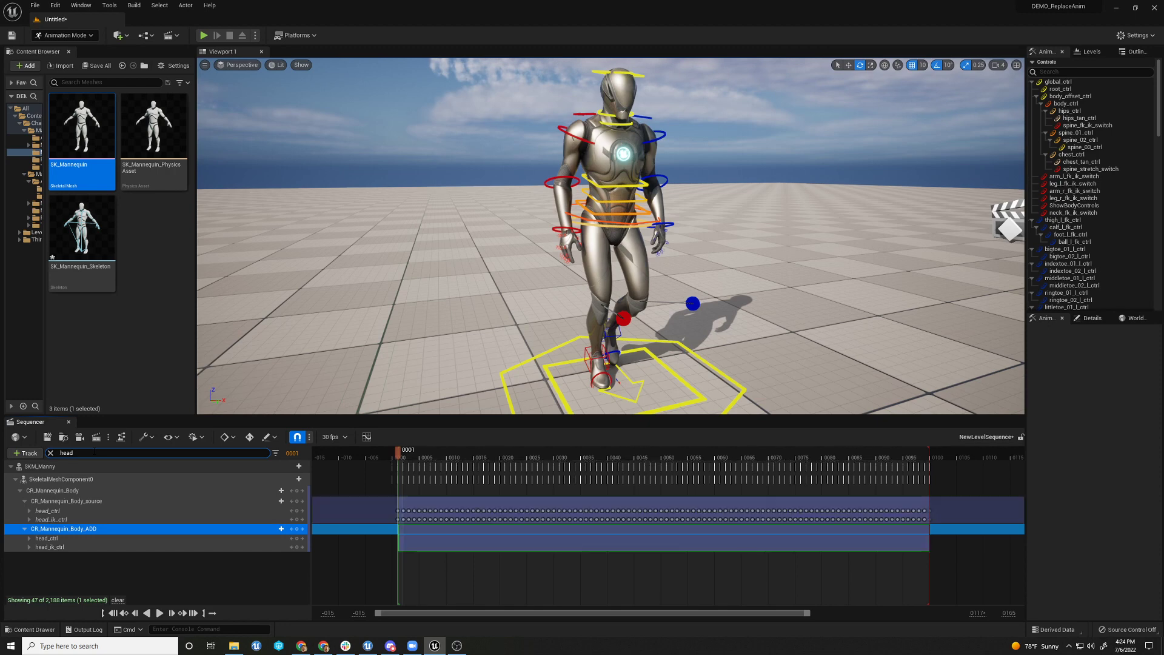
pyautogui.click(54, 538)
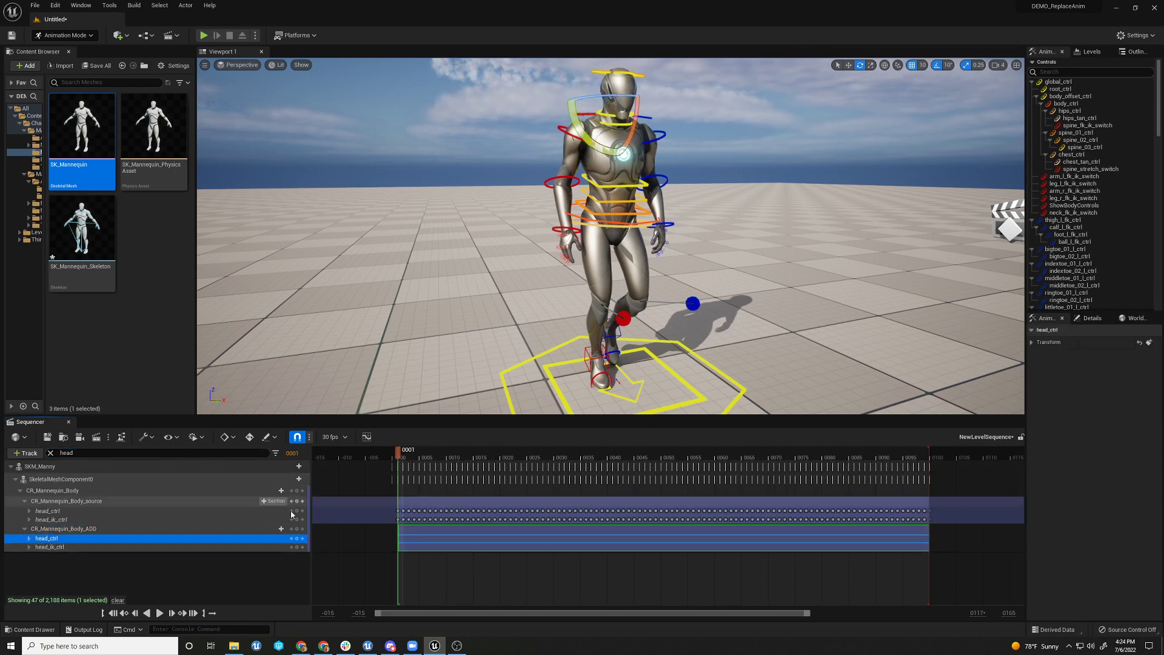
pyautogui.click(297, 538)
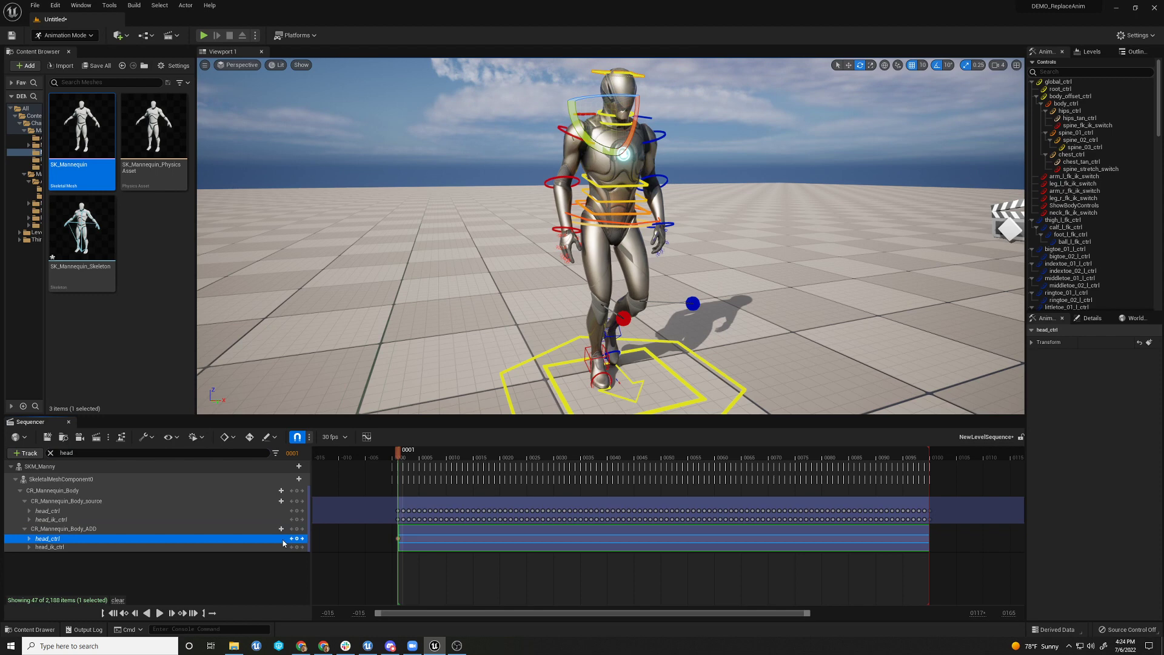
# Animate head turns on the additive head_ctrl by rotating it at frames 15, 30, 50 and 64, and scrub back through the motion
pyautogui.moveTo(442, 454); pyautogui.dragTo(474, 454)
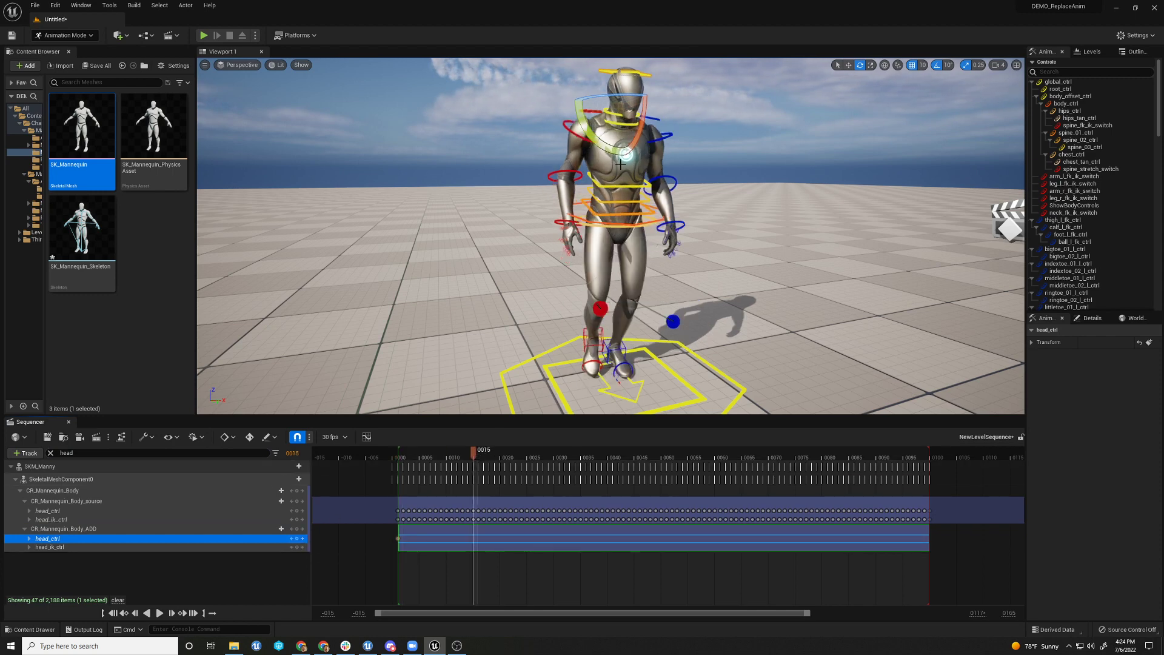
pyautogui.moveTo(617, 96); pyautogui.dragTo(643, 104)
pyautogui.moveTo(485, 457); pyautogui.dragTo(555, 456)
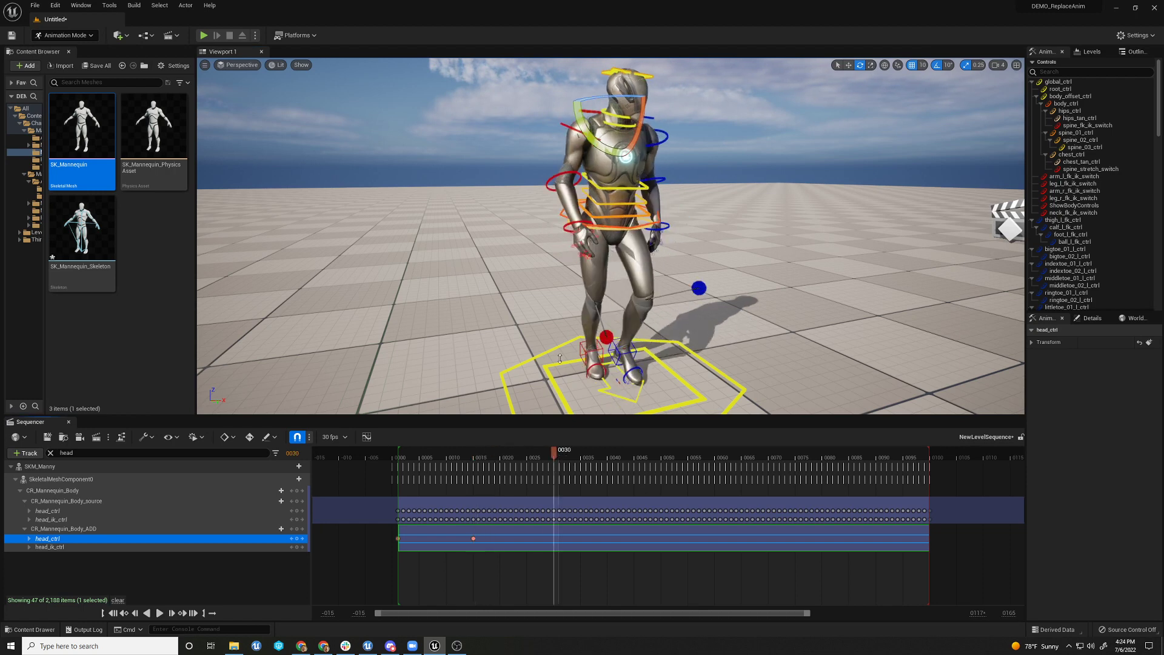
pyautogui.moveTo(624, 97); pyautogui.dragTo(587, 100)
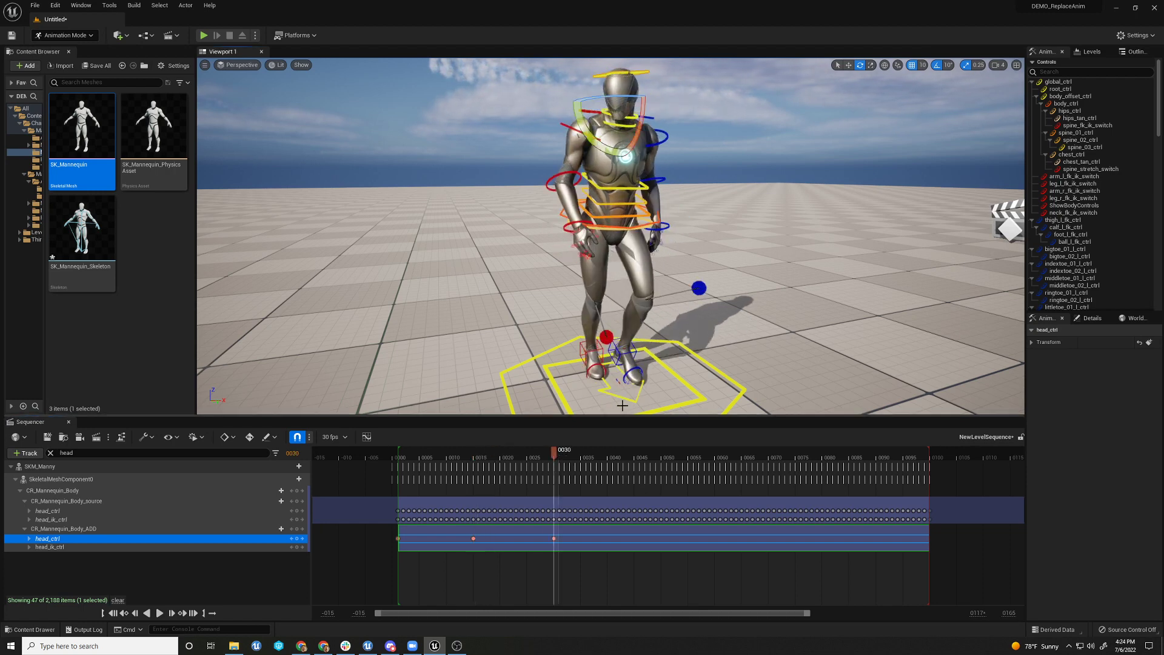
pyautogui.moveTo(624, 456); pyautogui.dragTo(661, 455)
pyautogui.moveTo(589, 113); pyautogui.dragTo(736, 454)
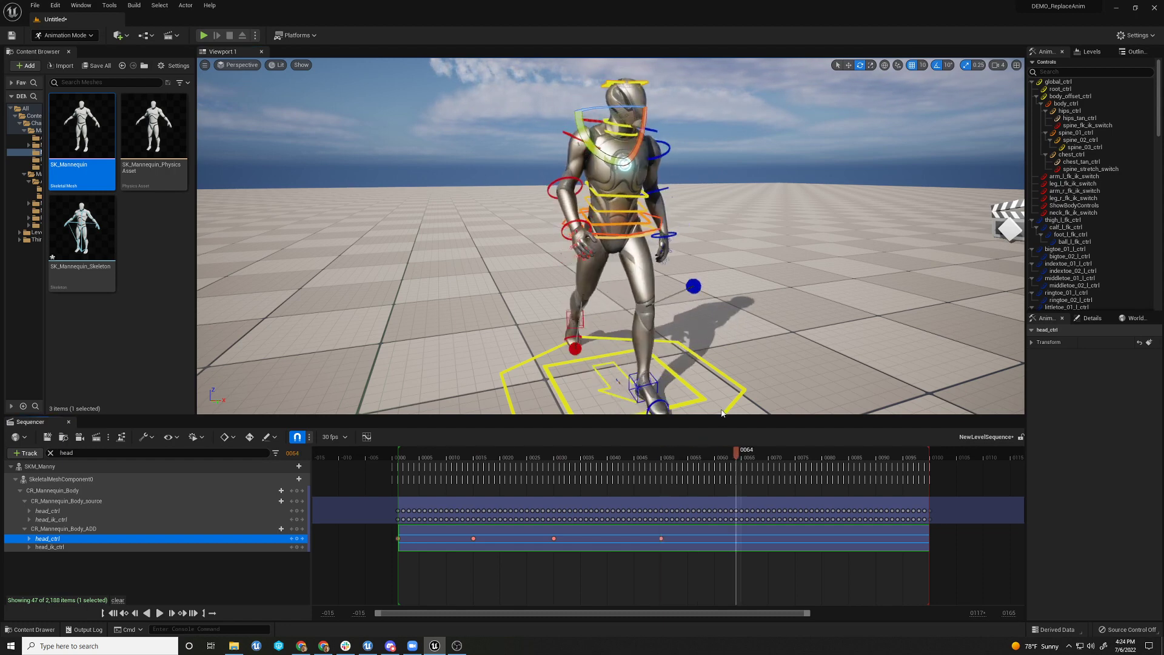
pyautogui.moveTo(608, 109); pyautogui.dragTo(709, 374)
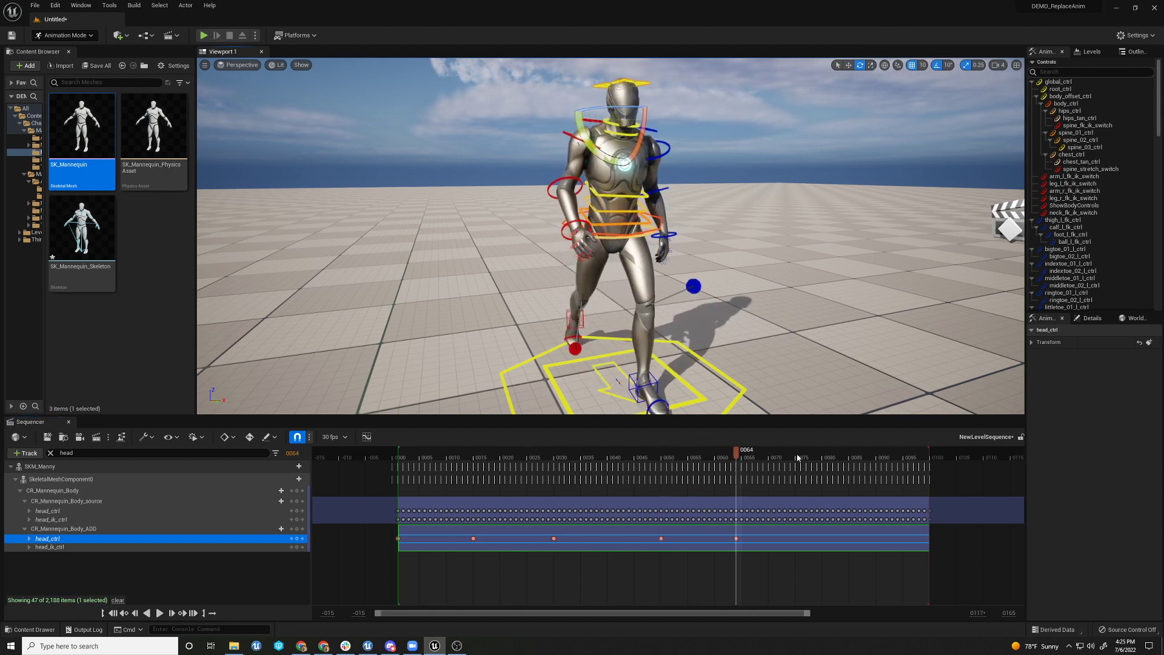
pyautogui.moveTo(742, 463); pyautogui.dragTo(431, 494)
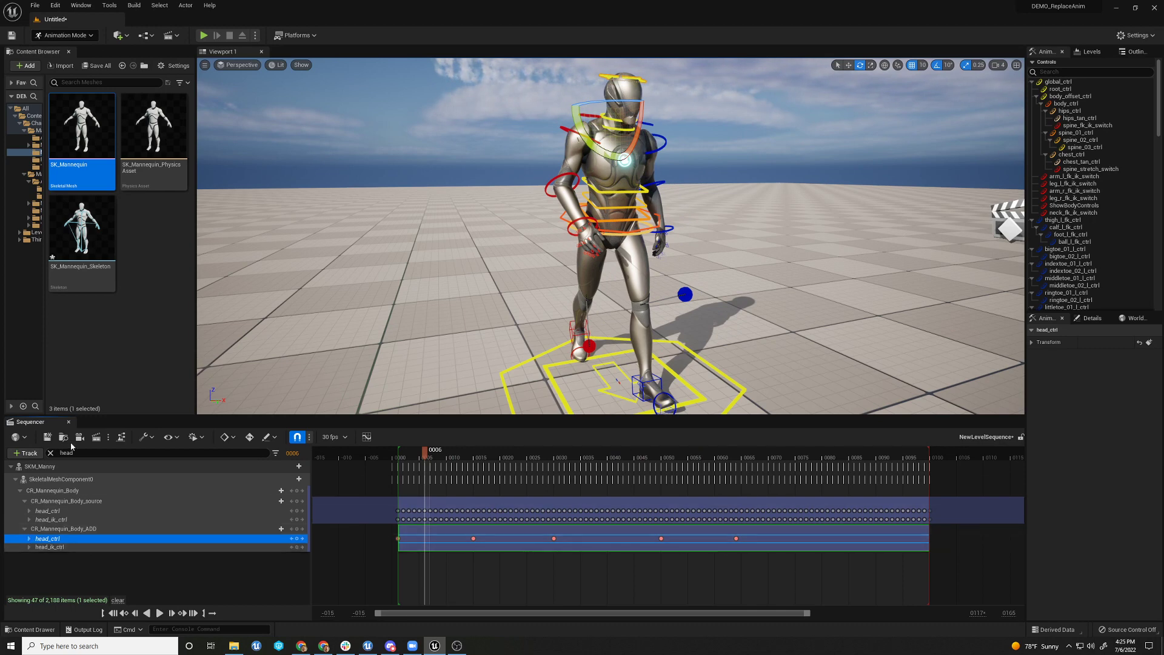
# Clear the track filter and collapse the source section, the additive section and the Transform track
pyautogui.click(51, 453)
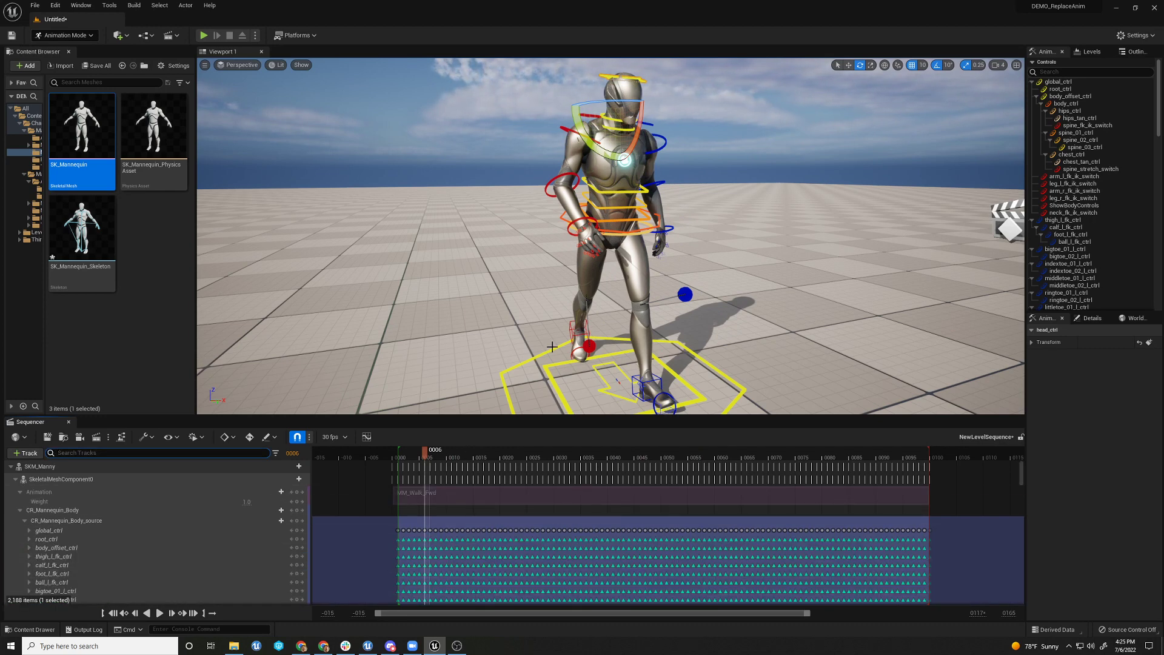
pyautogui.click(25, 521)
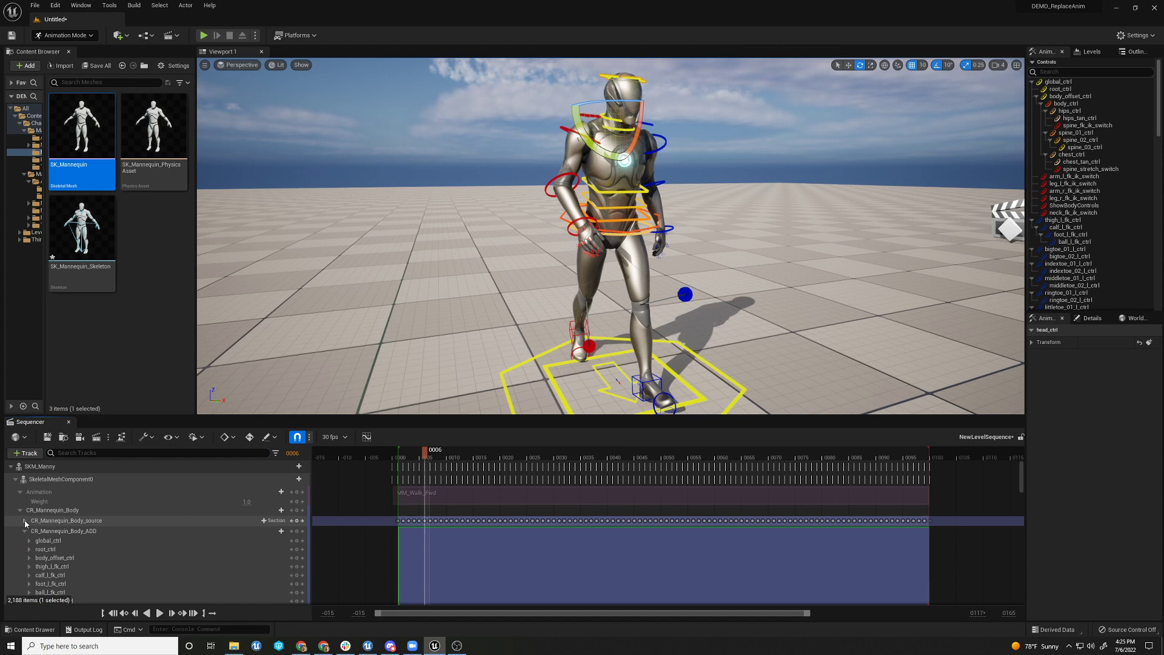
pyautogui.click(25, 531)
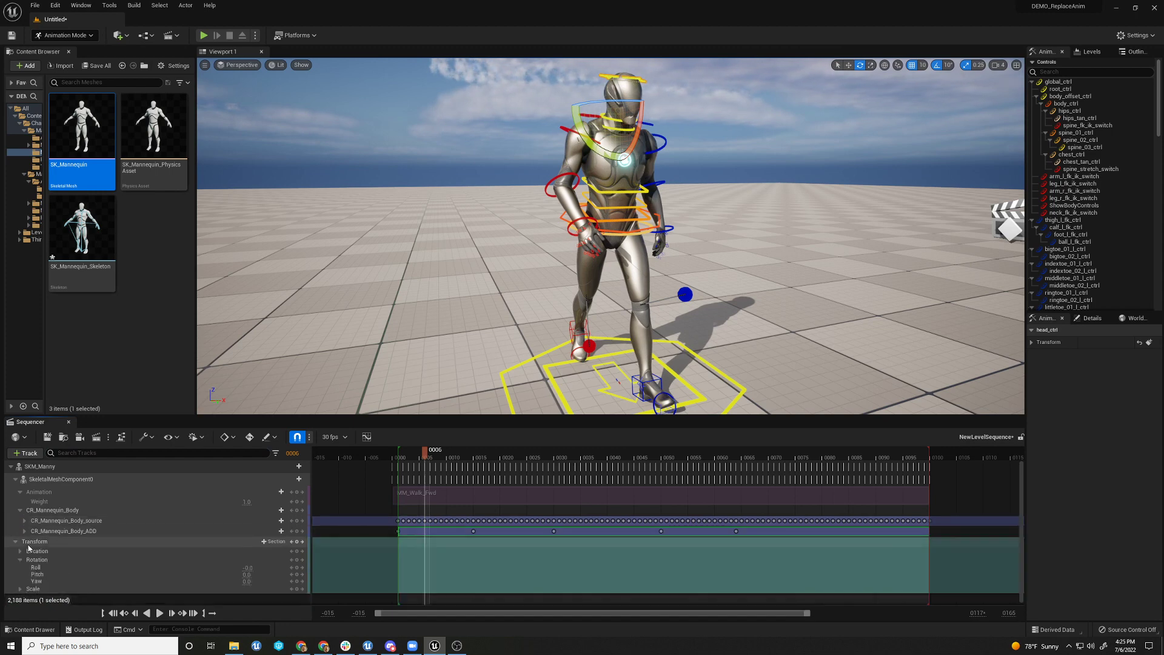
pyautogui.click(15, 541)
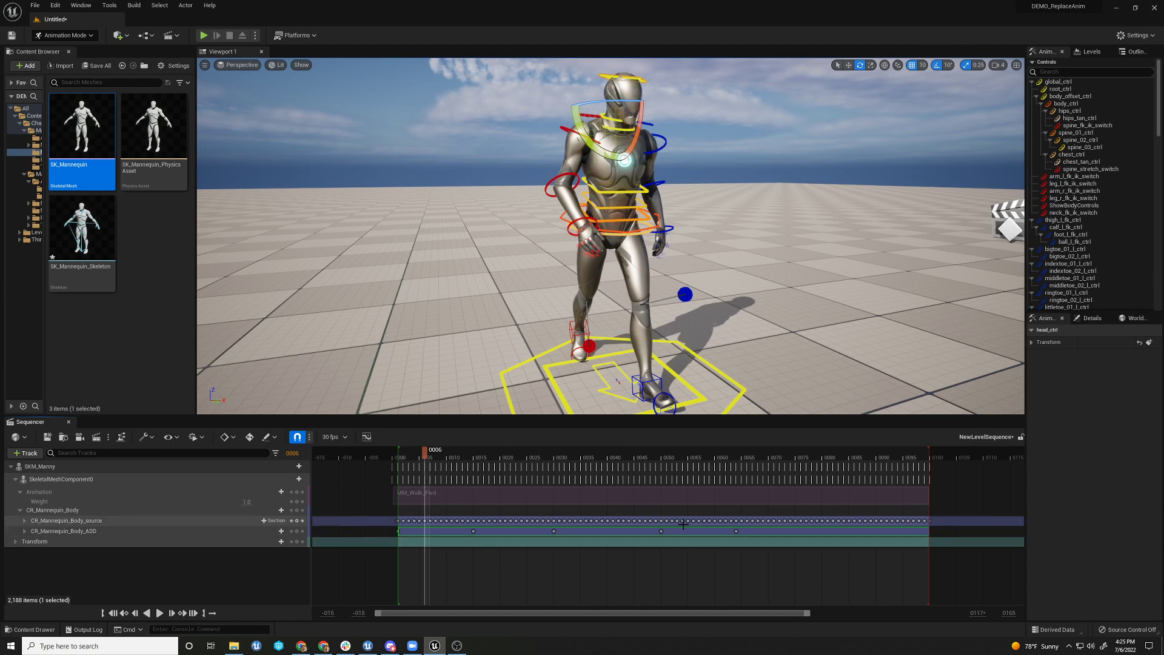
# Add an Absolute section to the CR_Mannequin_Body track at frame 1
pyautogui.moveTo(433, 452); pyautogui.dragTo(438, 452)
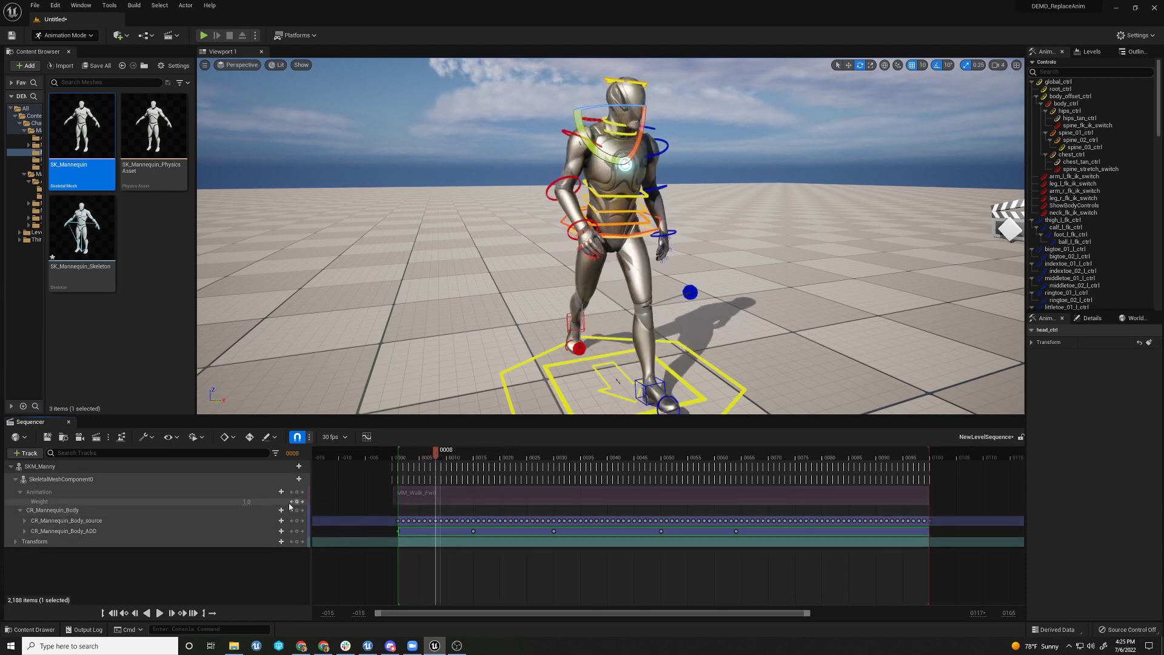
pyautogui.click(113, 613)
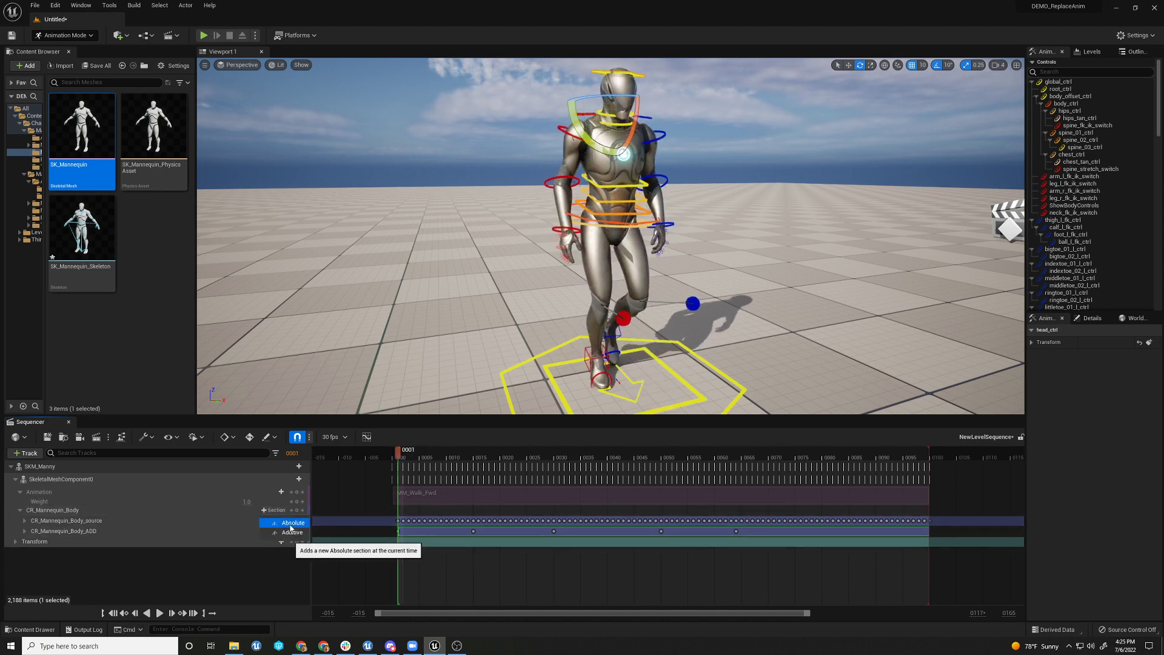
pyautogui.click(292, 524)
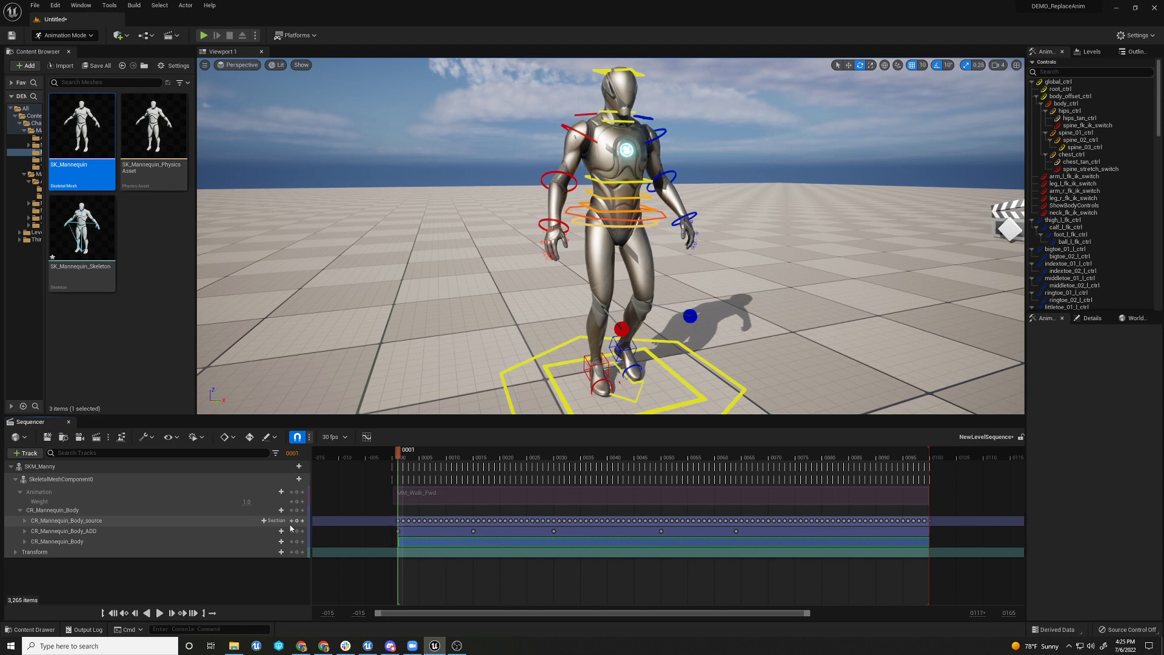
# Mute the CR_Mannequin_Body_source section and scrub from frame 1 to frame 14 to check the pose
pyautogui.rightClick(146, 528)
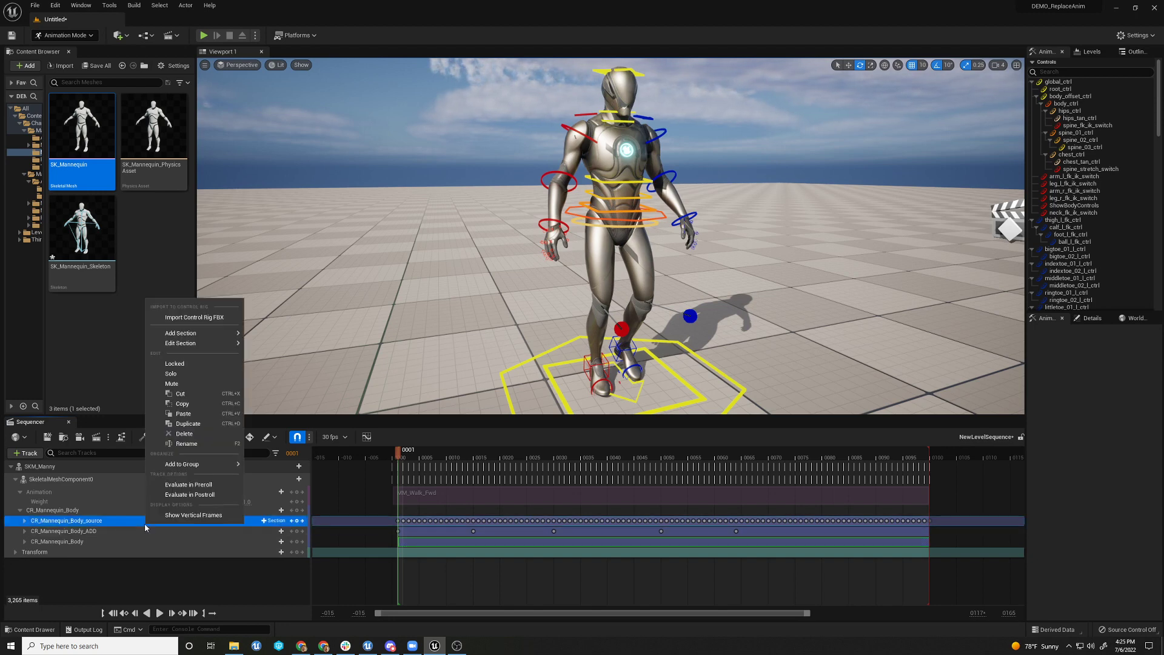
pyautogui.click(193, 384)
pyautogui.moveTo(424, 452); pyautogui.dragTo(471, 451)
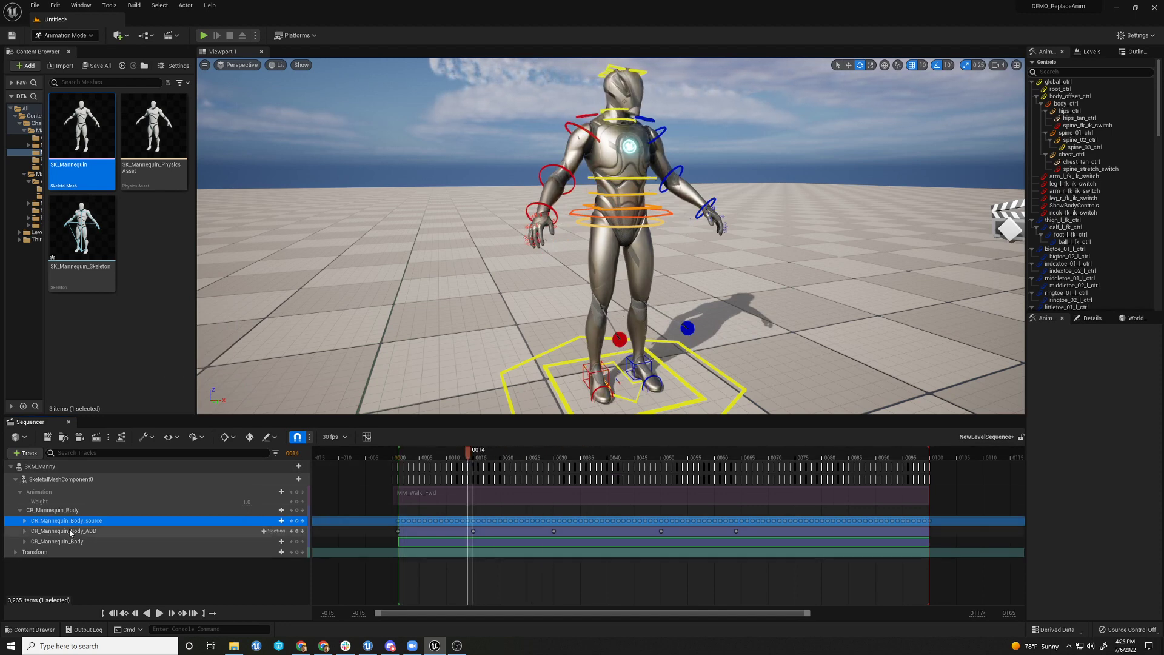
# Rename the new Absolute section to CR_Mannequin_Body_RUN
pyautogui.click(90, 542)
pyautogui.doubleClick(84, 542)
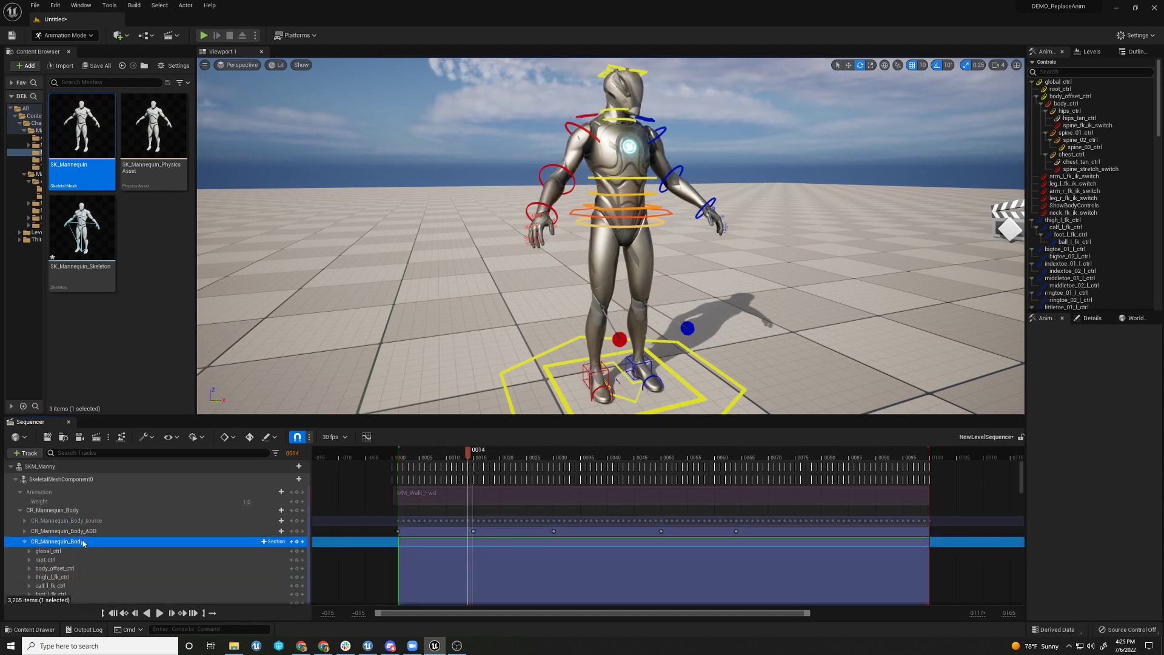
pyautogui.doubleClick(86, 542)
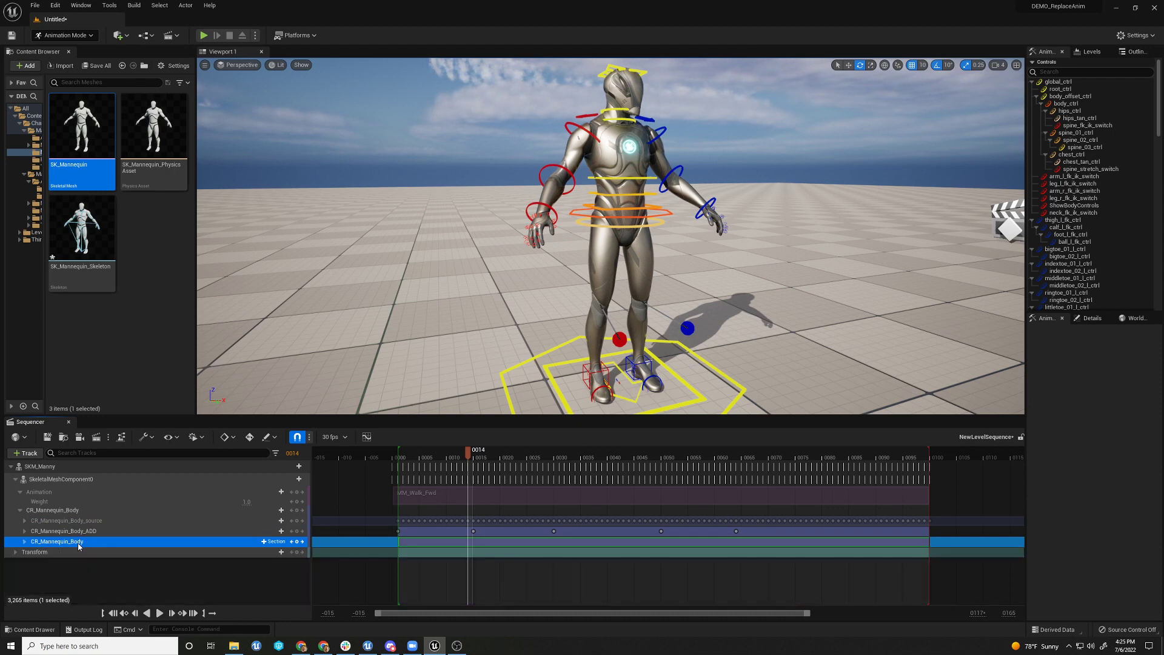
pyautogui.click(78, 543)
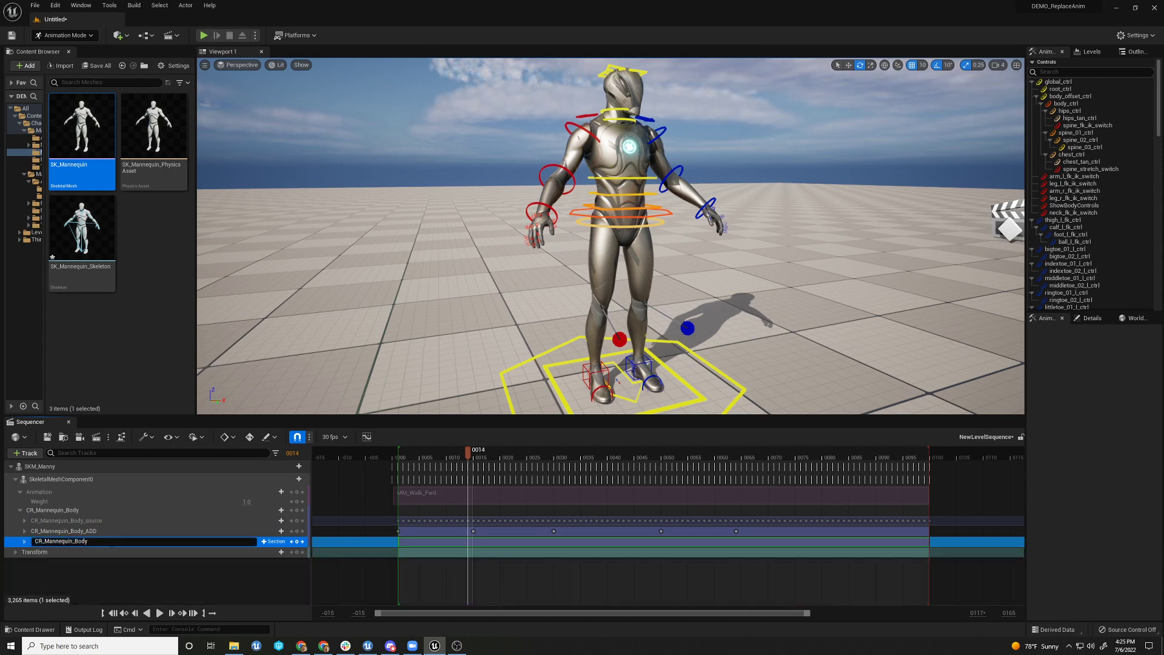
pyautogui.press('Return')
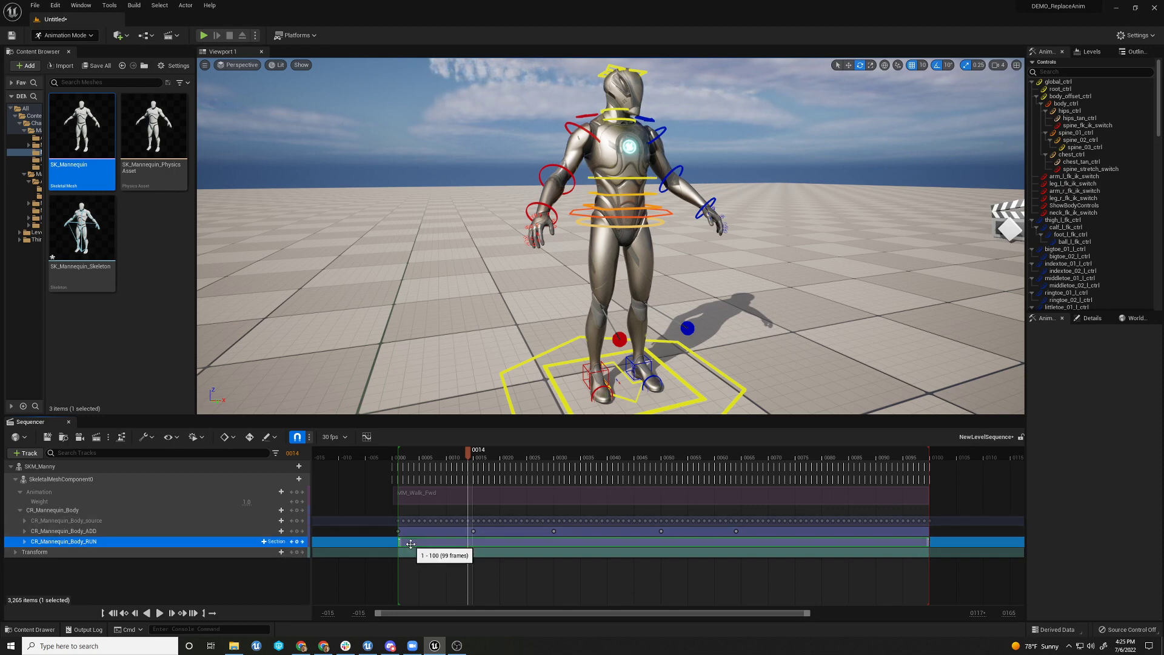
# Import the MM_Run_Fwd animation sequence into the CR_Mannequin_Body_RUN section at frame 1 and scrub through the run
pyautogui.click(112, 613)
pyautogui.rightClick(519, 540)
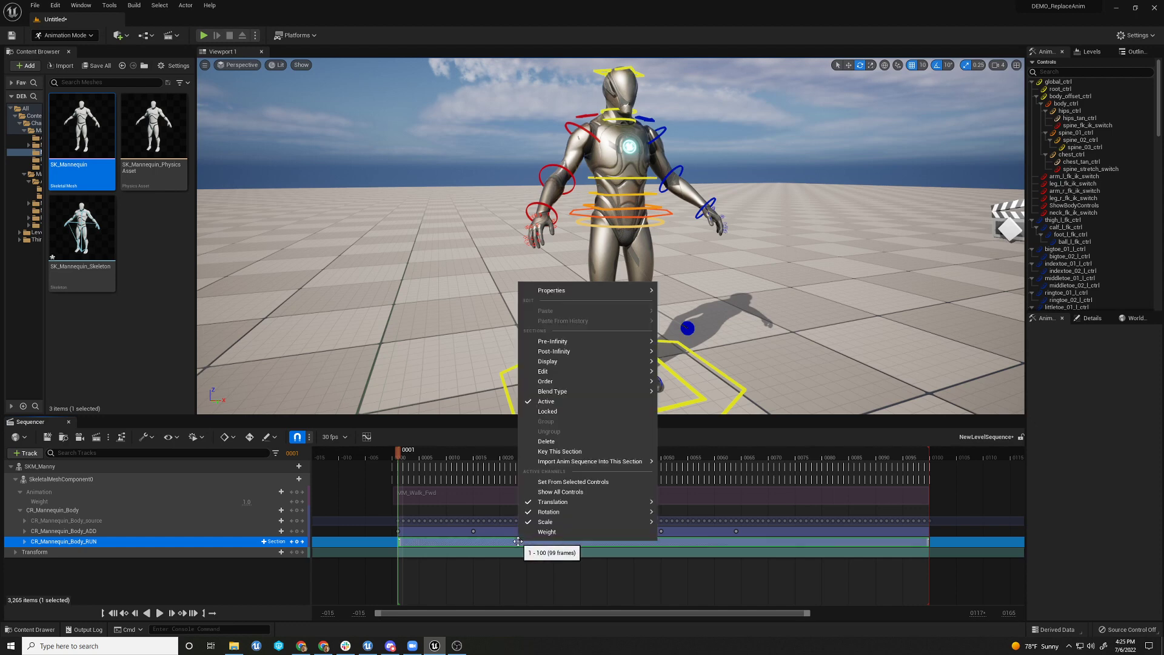
pyautogui.moveTo(547, 461)
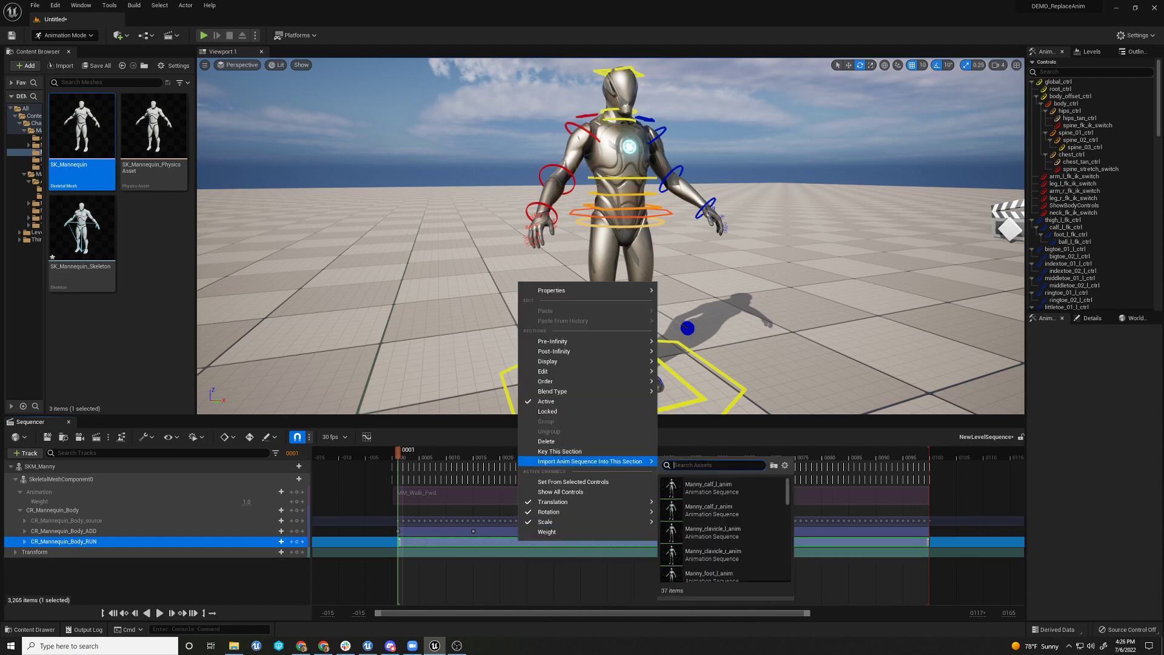
pyautogui.write('run')
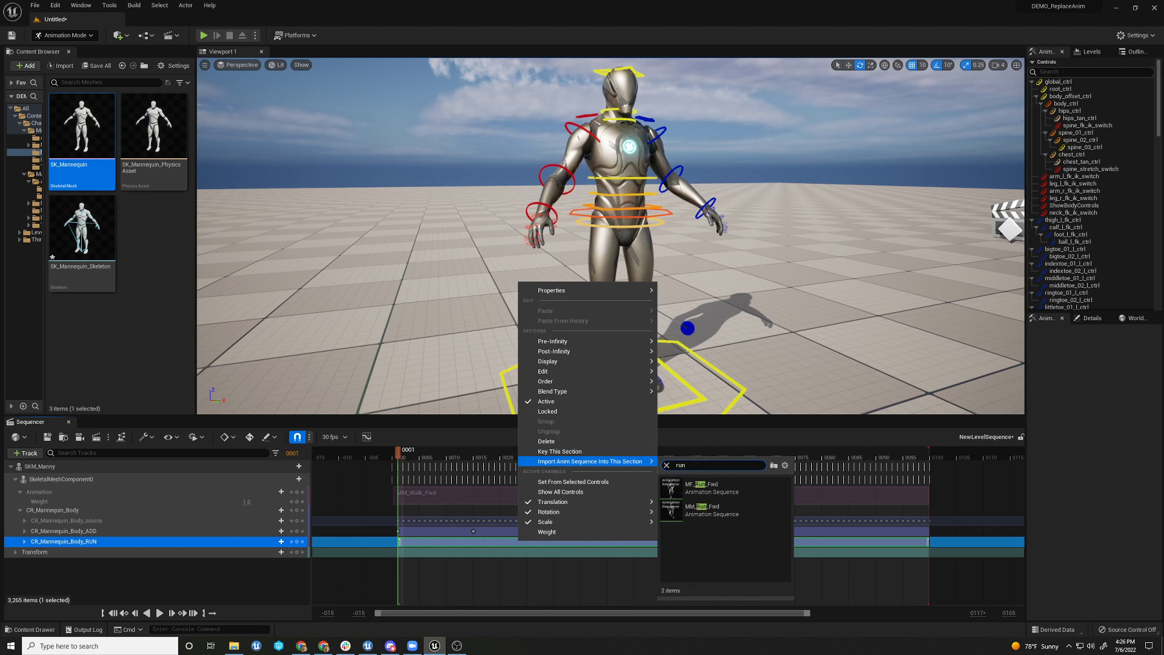
pyautogui.click(716, 513)
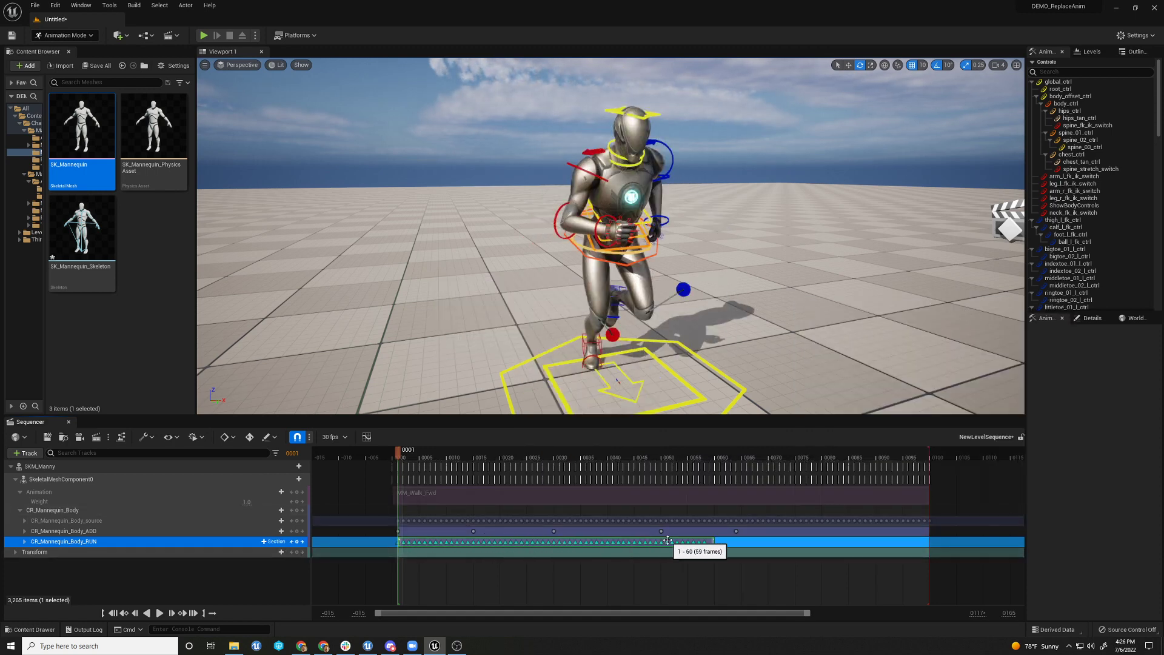
pyautogui.moveTo(412, 459); pyautogui.dragTo(495, 459)
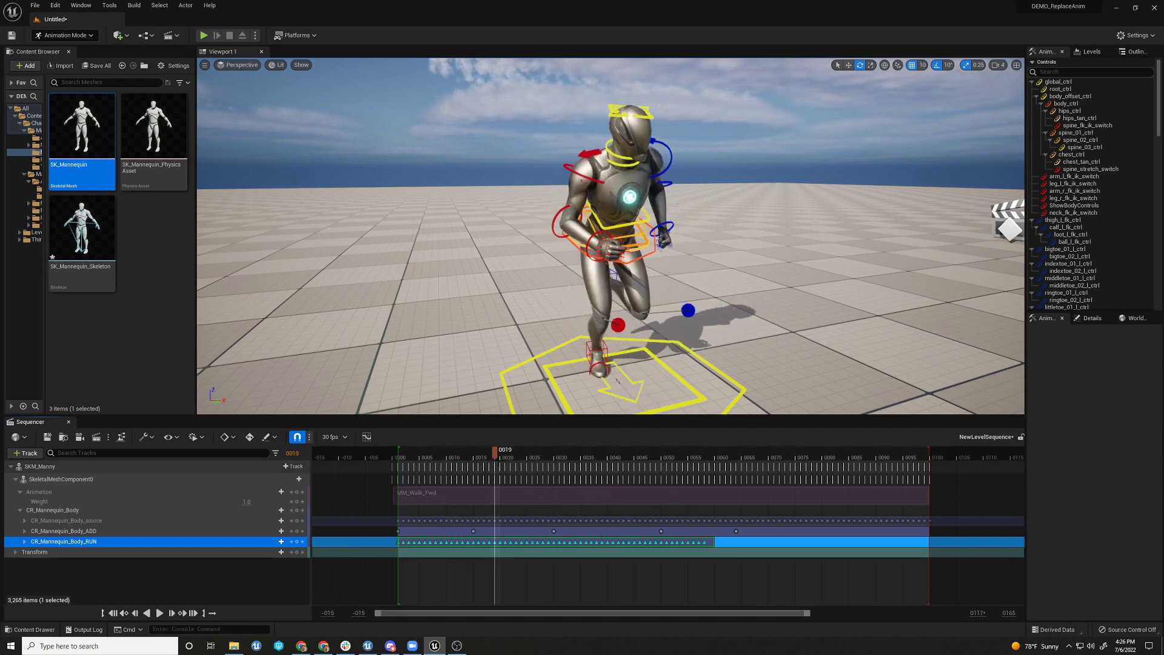
# Mute the CR_Mannequin_Body_RUN section, unmute CR_Mannequin_Body_source, and scrub through the walk
pyautogui.rightClick(109, 543)
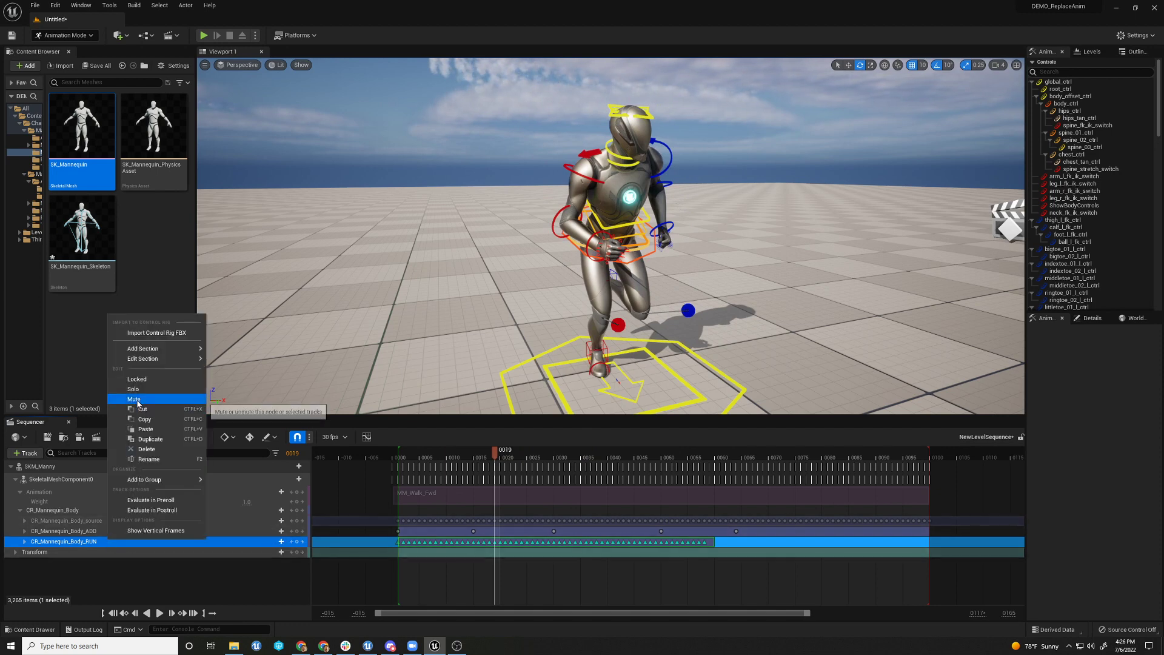
pyautogui.click(137, 401)
pyautogui.moveTo(465, 460); pyautogui.dragTo(436, 456)
pyautogui.rightClick(109, 524)
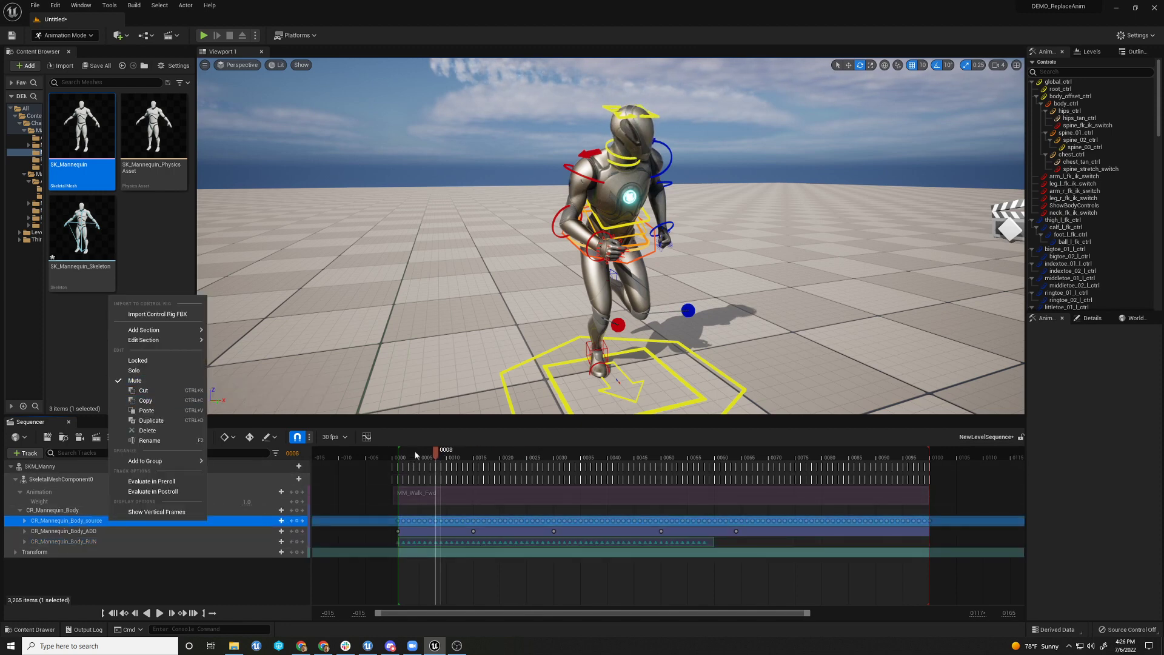
pyautogui.moveTo(435, 453); pyautogui.dragTo(464, 455)
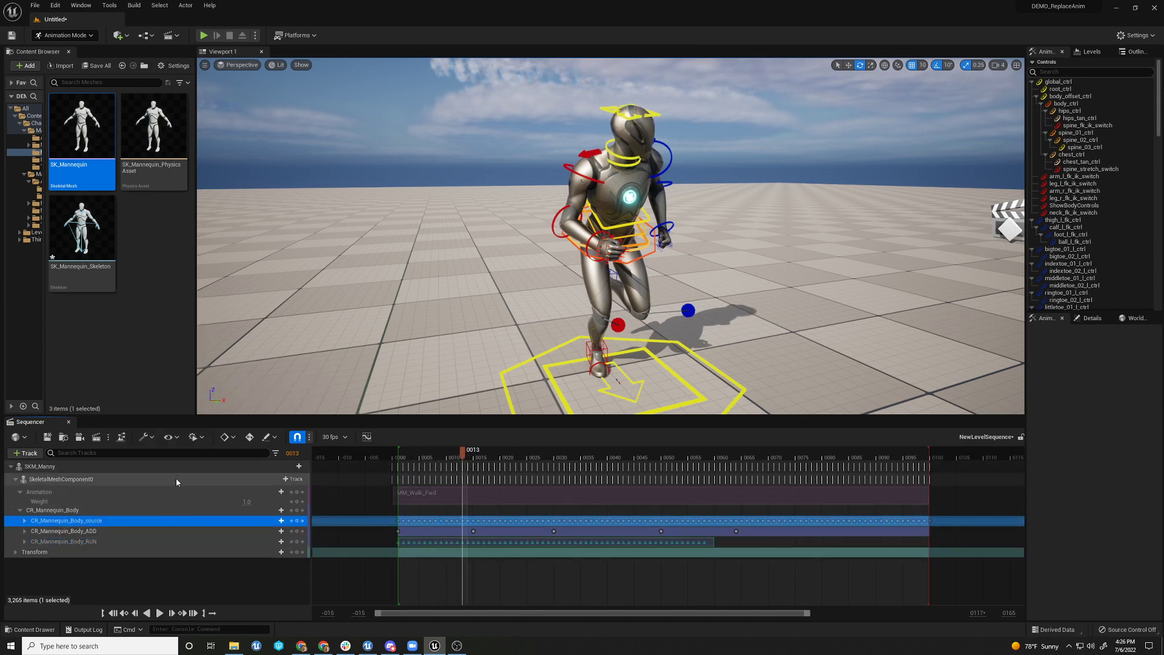
pyautogui.rightClick(134, 518)
pyautogui.click(173, 382)
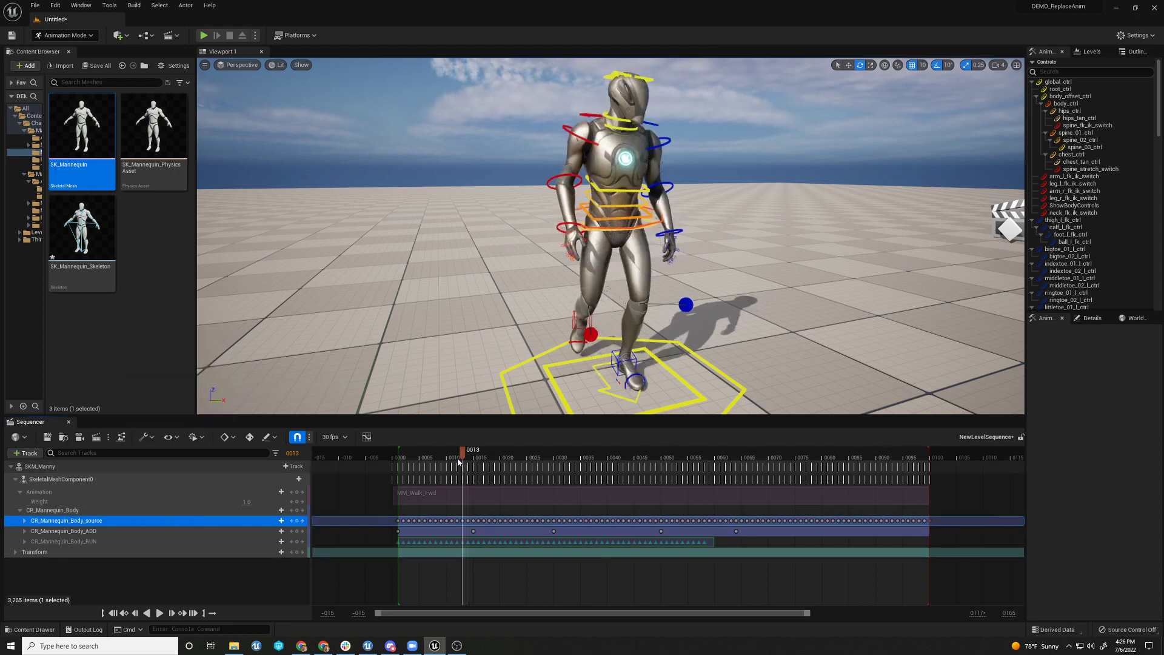
pyautogui.moveTo(452, 455)
pyautogui.mouseDown()
pyautogui.moveTo(597, 455)
pyautogui.moveTo(474, 455)
pyautogui.mouseUp()
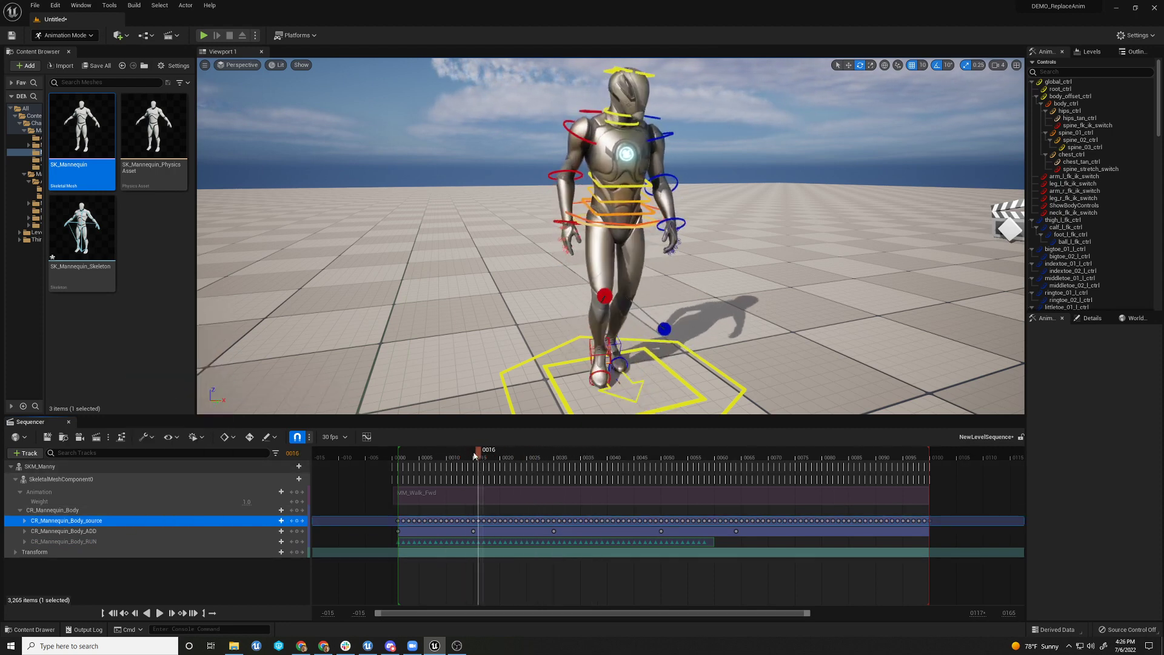
# Mute CR_Mannequin_Body_source again, unmute CR_Mannequin_Body_RUN, and scrub through the run to frame 22
pyautogui.rightClick(105, 524)
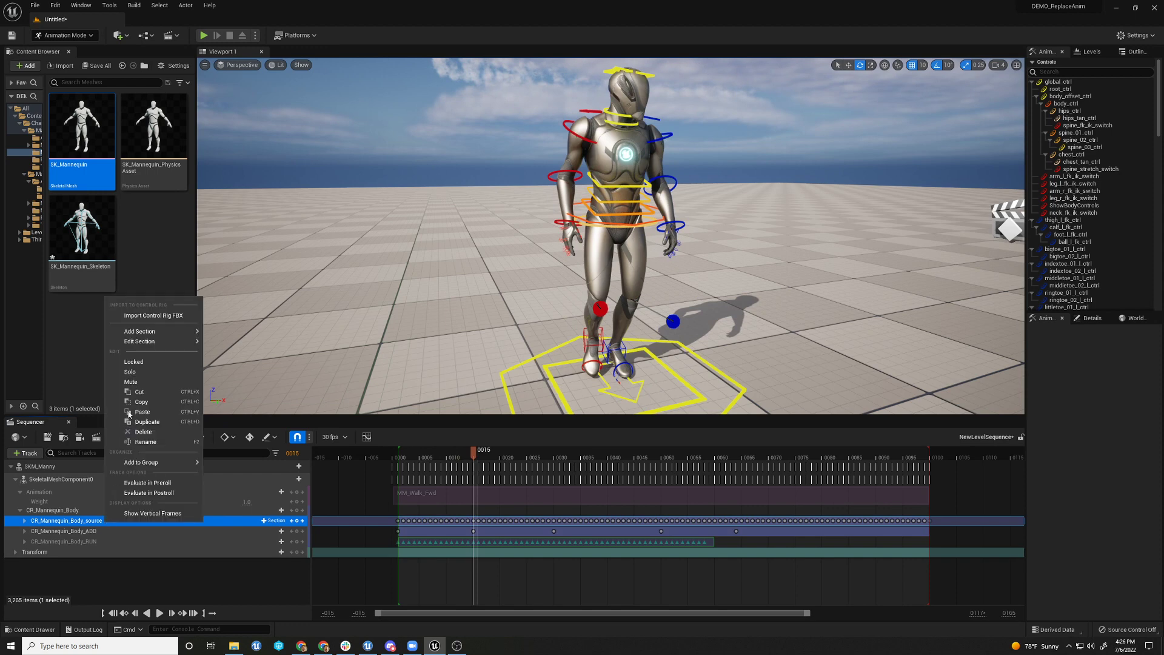
pyautogui.click(131, 382)
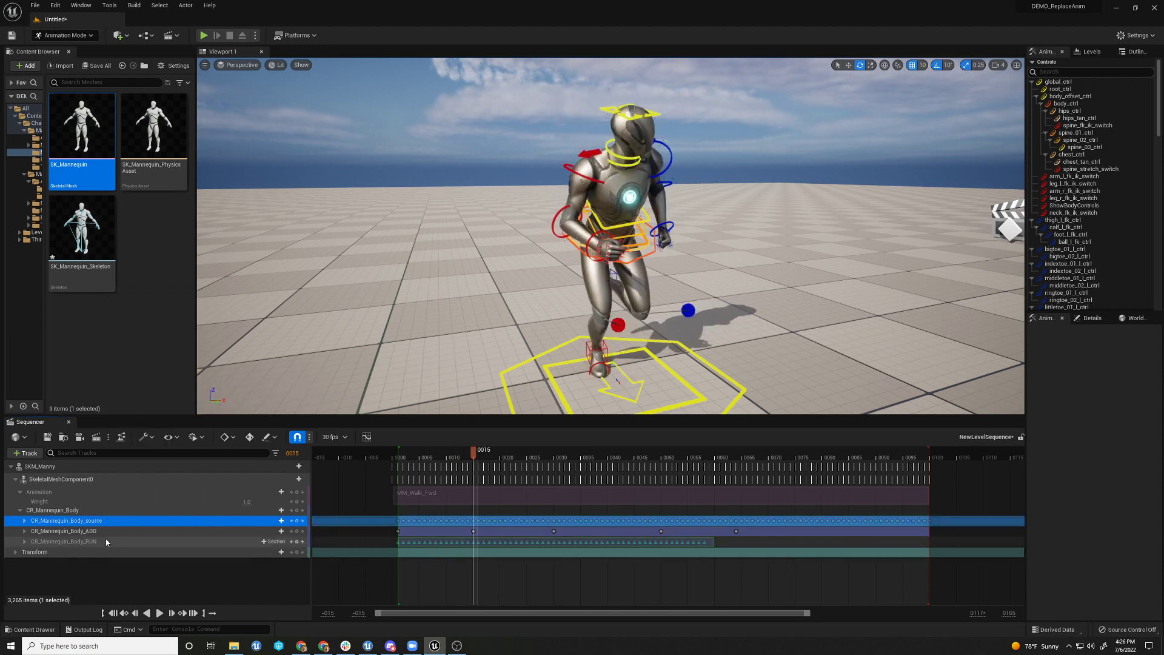
pyautogui.click(106, 541)
pyautogui.rightClick(106, 541)
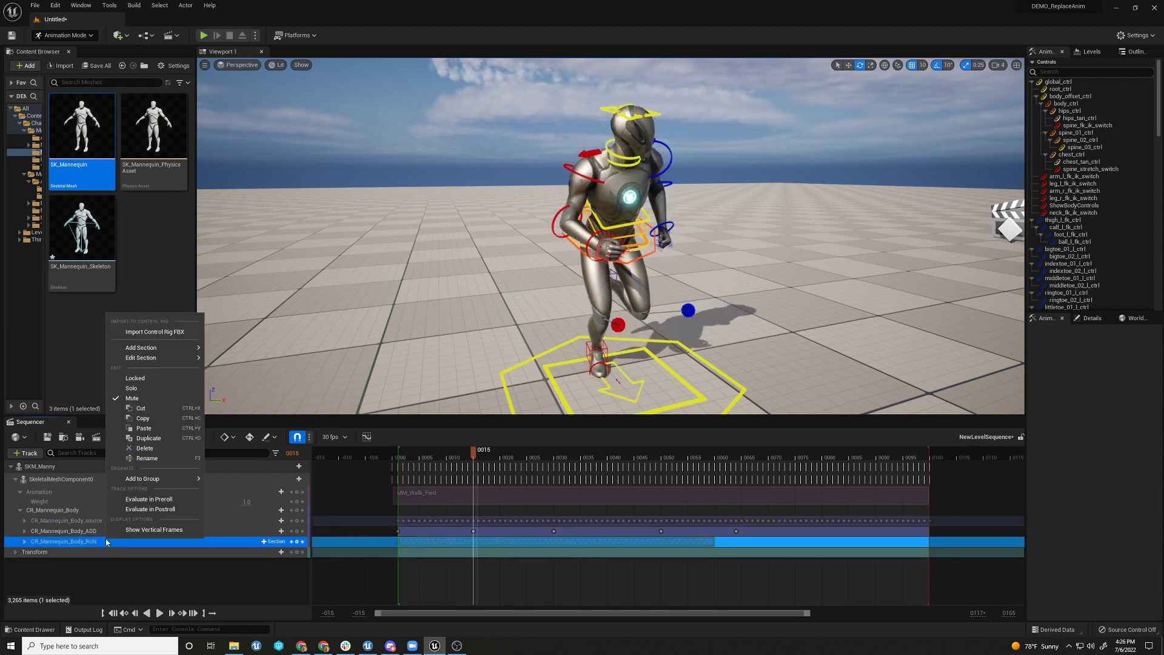
pyautogui.click(135, 398)
pyautogui.moveTo(475, 454); pyautogui.dragTo(513, 466)
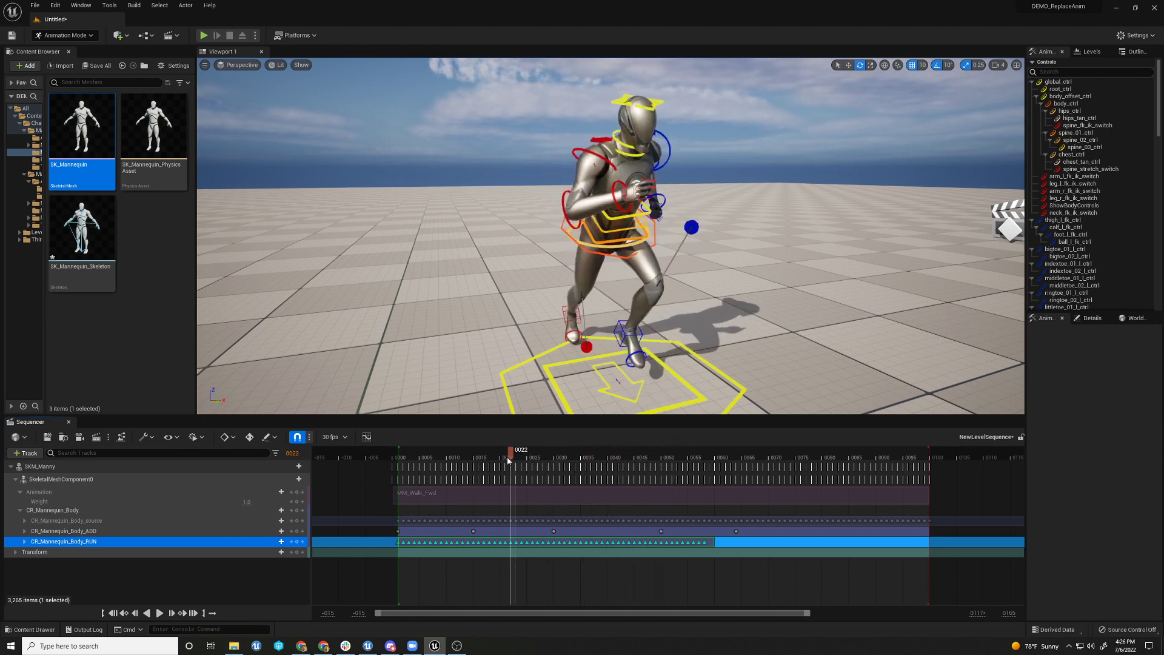
# Look at the Bake To Control Rig options of SkeletalMeshComponent0 and preview the run animation up to frame 54
pyautogui.rightClick(110, 481)
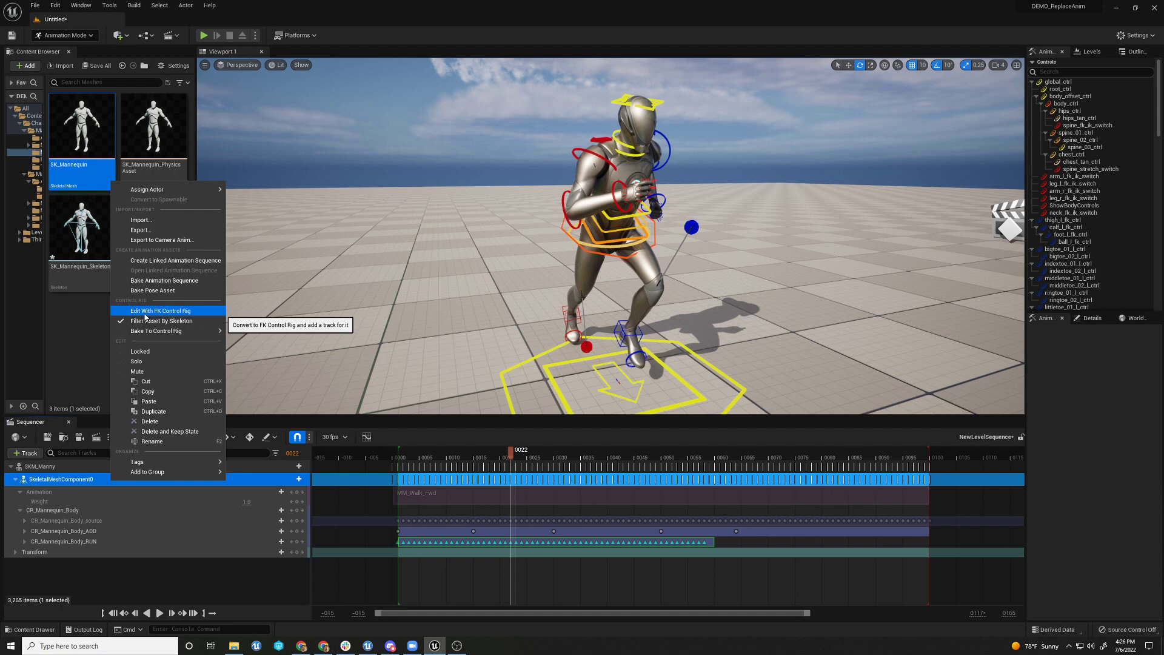
pyautogui.moveTo(140, 334)
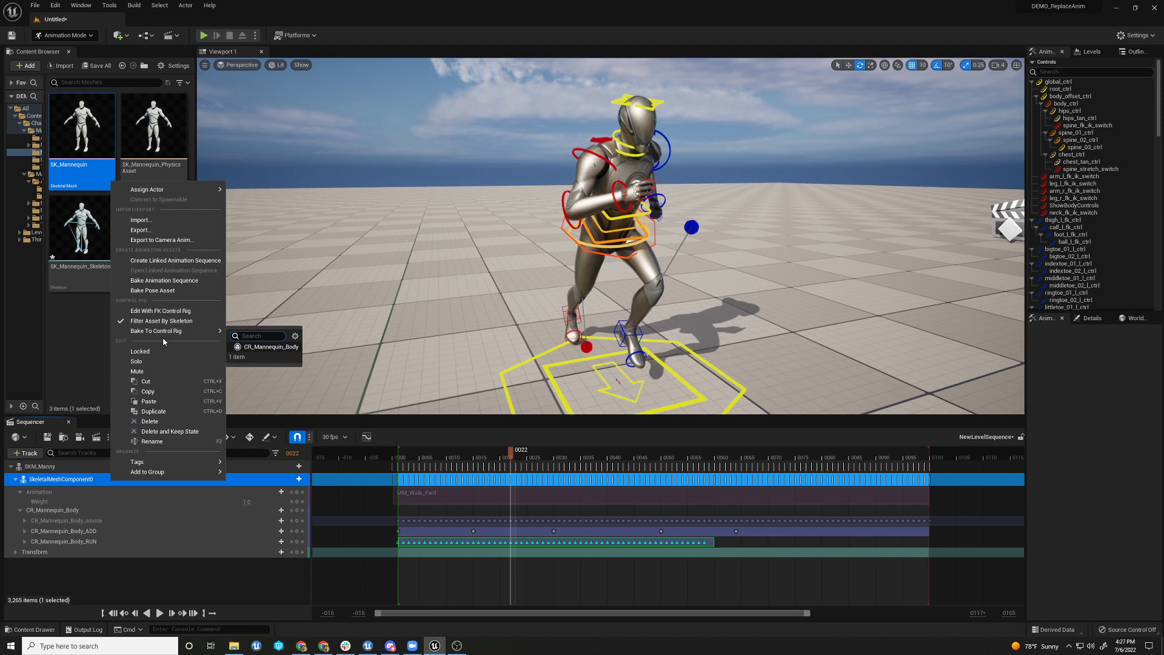
pyautogui.moveTo(456, 459); pyautogui.dragTo(598, 449)
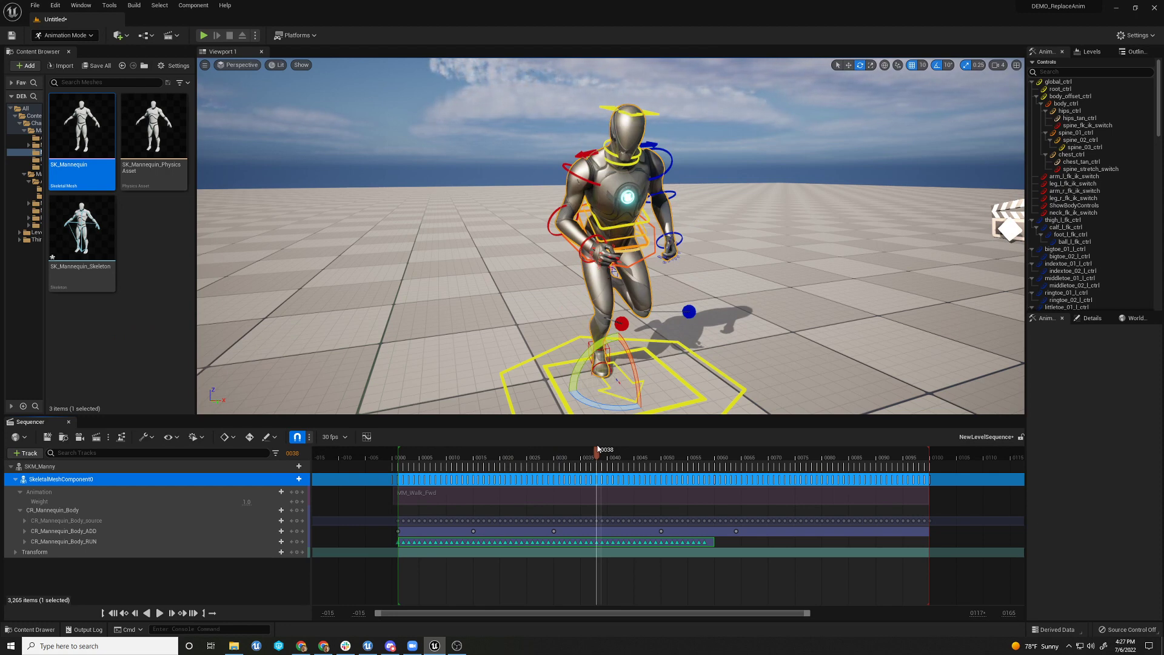
pyautogui.press('space')
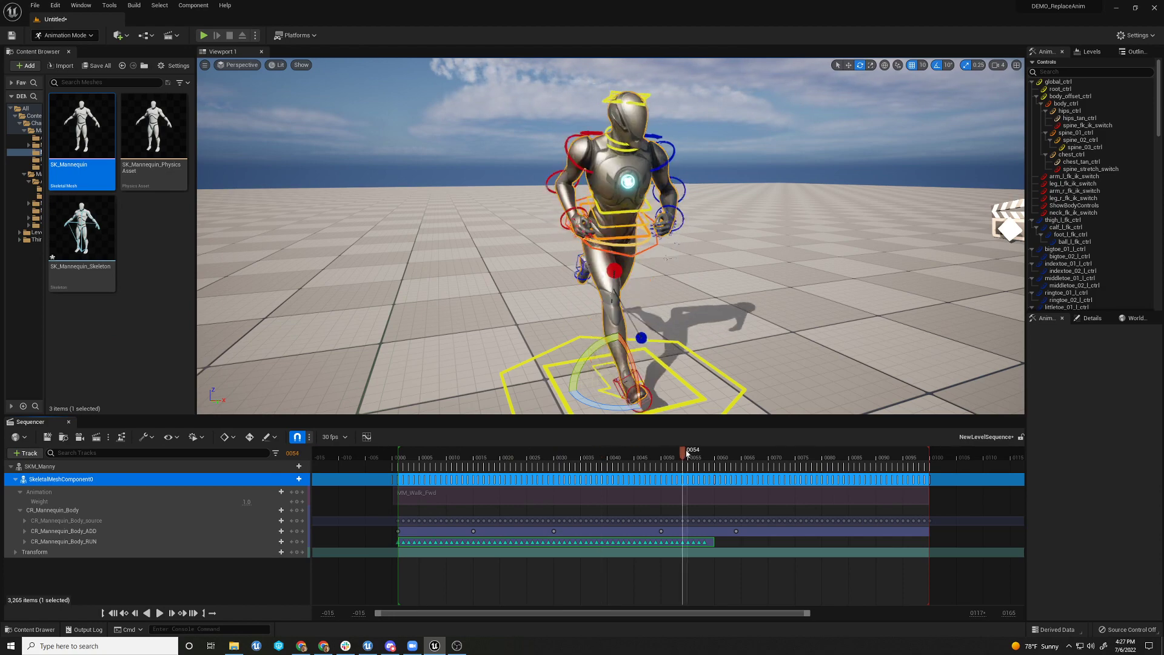